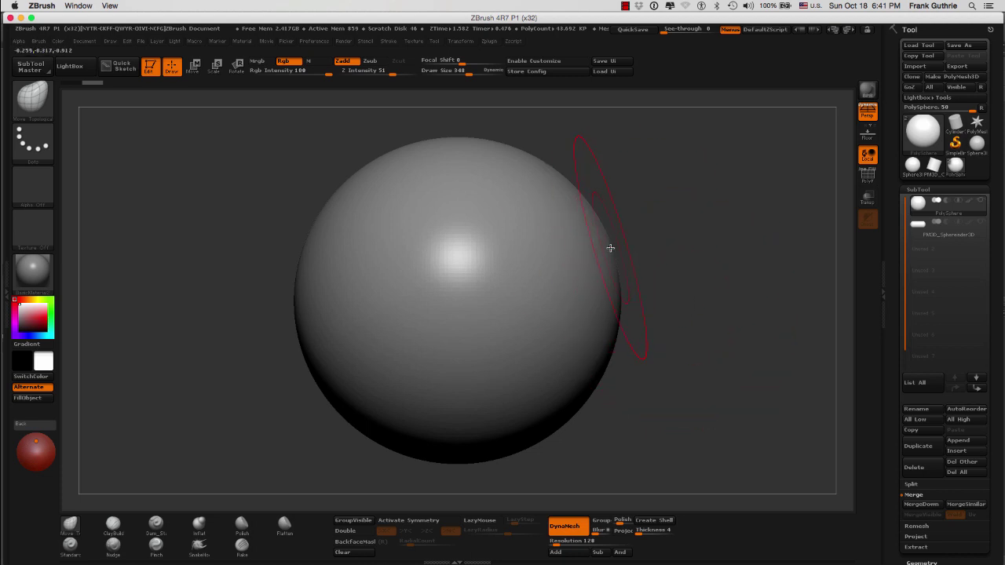
# Step: Insert a cylinder onto the sphere's upper side with the InsertCylinder brush
pyautogui.press('b')
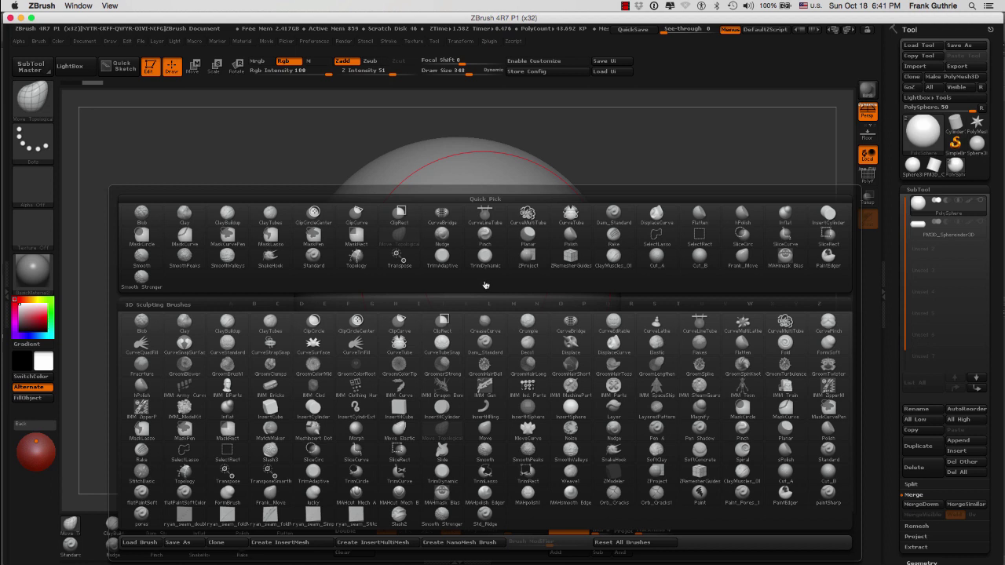
pyautogui.press('i')
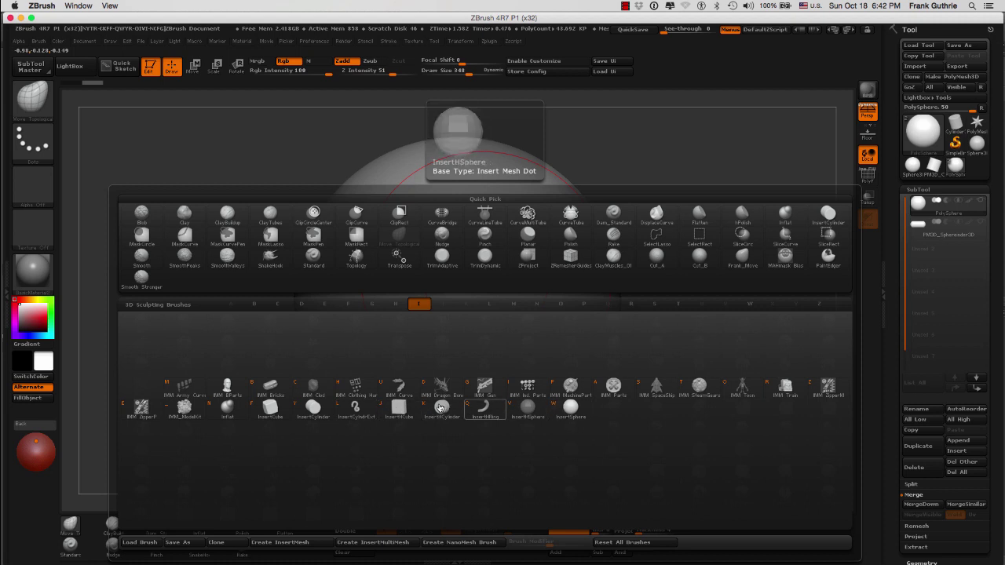
pyautogui.click(313, 410)
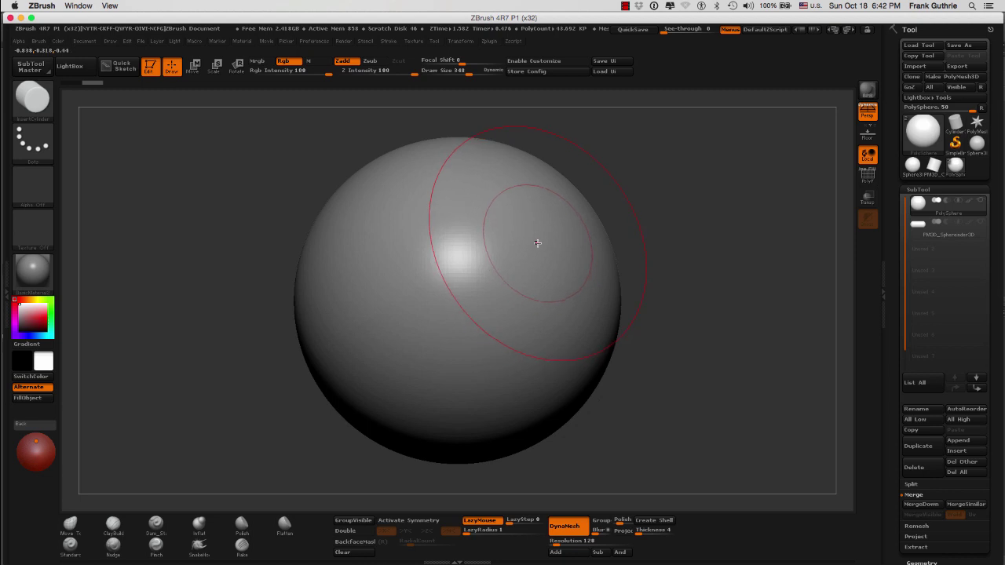
pyautogui.moveTo(555, 248); pyautogui.dragTo(641, 227)
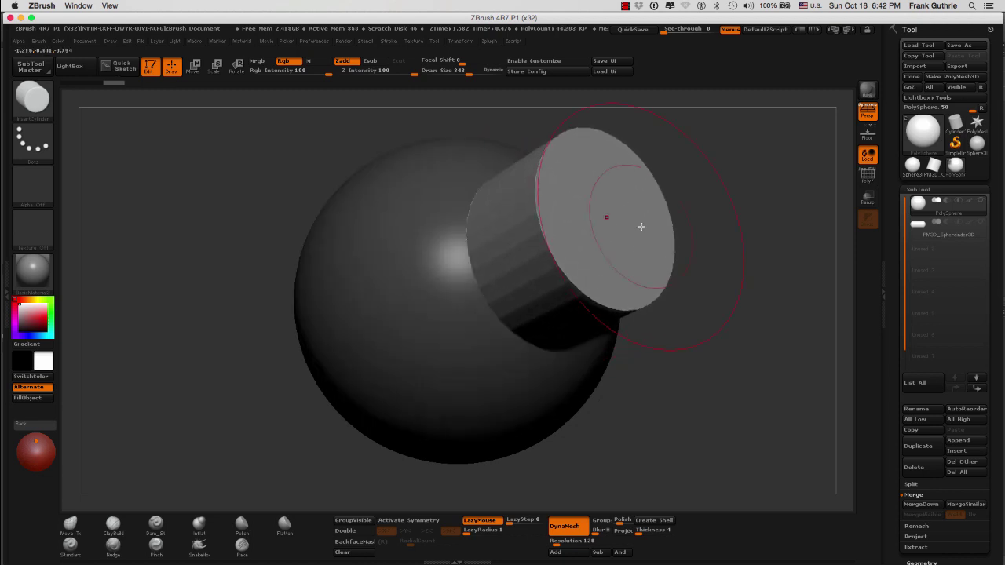
pyautogui.moveTo(691, 358); pyautogui.dragTo(683, 337)
pyautogui.moveTo(317, 398)
pyautogui.mouseDown()
pyautogui.moveTo(707, 298)
pyautogui.moveTo(653, 310)
pyautogui.mouseUp()
# Step: Place a Move transpose line on the inserted cylinder, aligned with its axis
pyautogui.press('w')
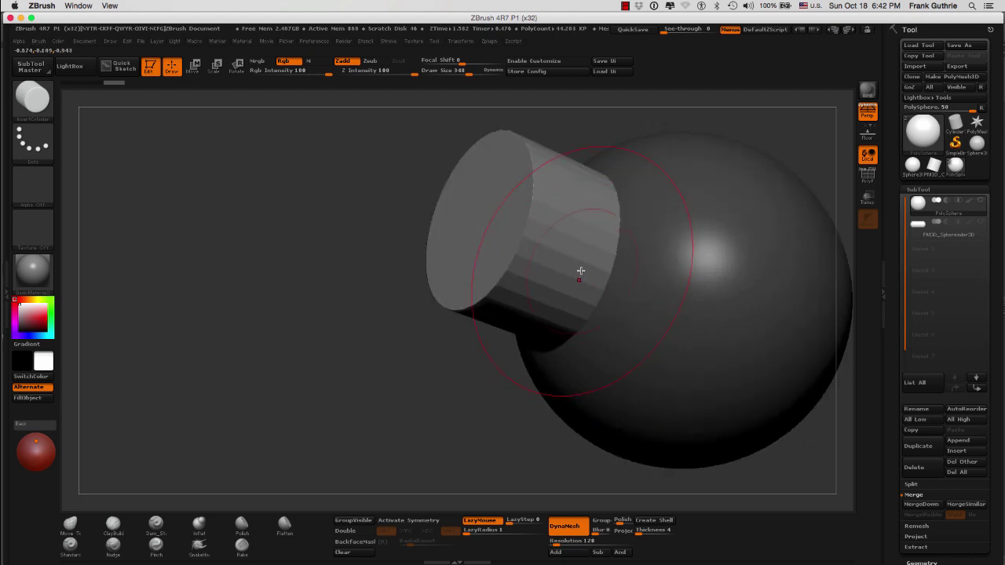
pyautogui.click(565, 258)
pyautogui.moveTo(373, 351); pyautogui.dragTo(449, 343)
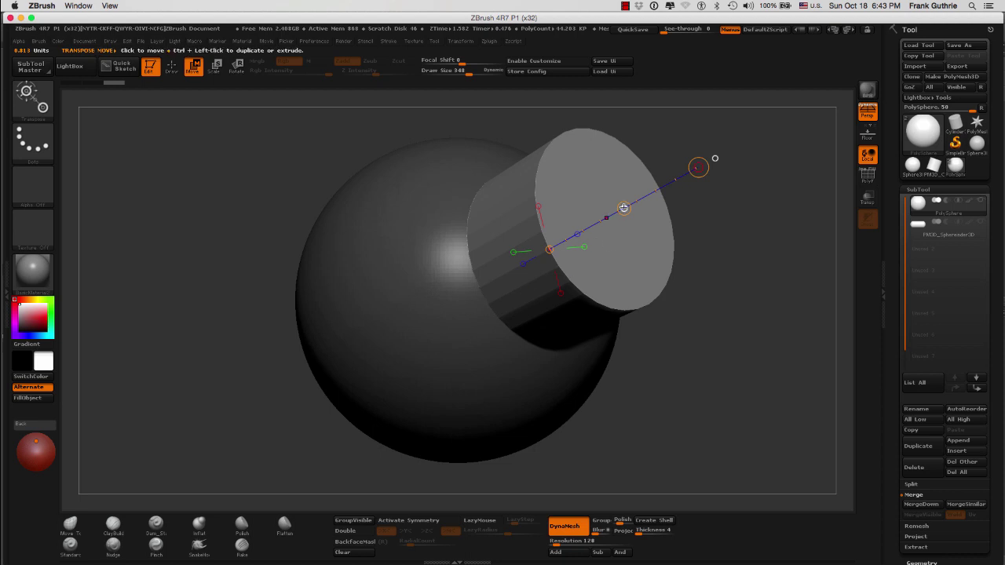
pyautogui.moveTo(687, 274); pyautogui.dragTo(731, 394)
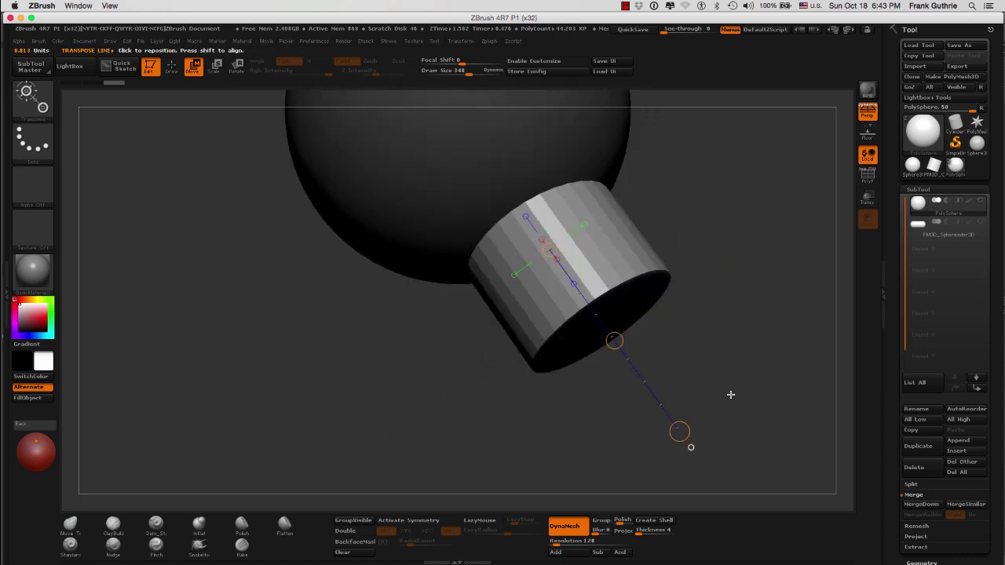
pyautogui.keyDown('alt'); pyautogui.moveTo(710, 335); pyautogui.dragTo(642, 341); pyautogui.keyUp('alt')
pyautogui.click(541, 318)
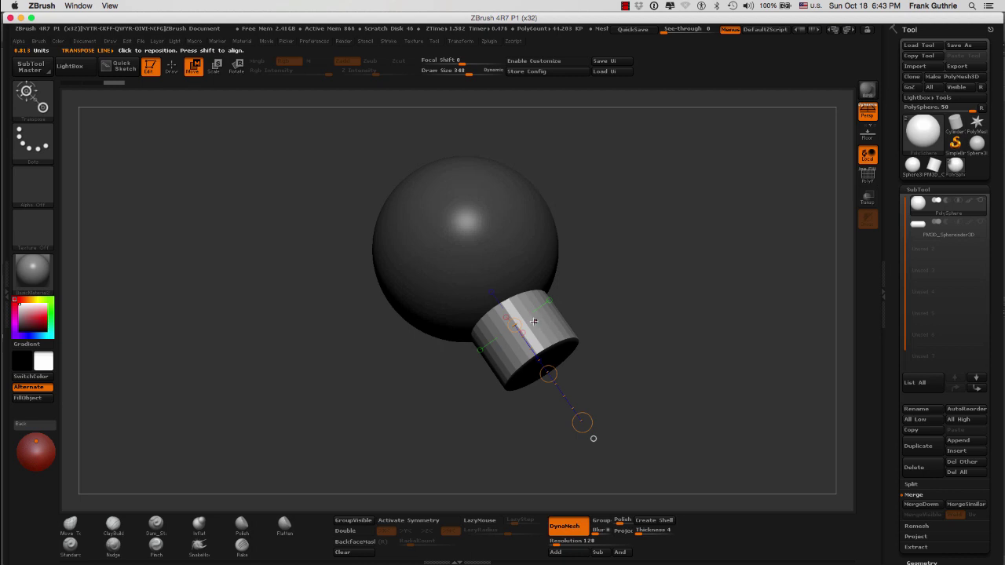
# Step: Rotate the cylinder around the sphere's centre until it points straight sideways, and slide it along the transpose line
pyautogui.press('r')
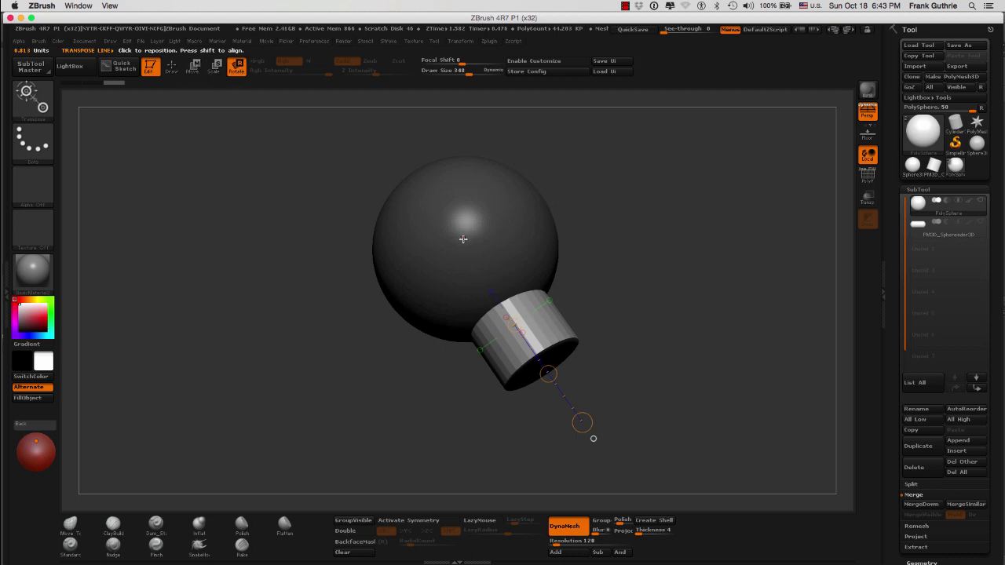
pyautogui.moveTo(466, 243); pyautogui.dragTo(714, 266)
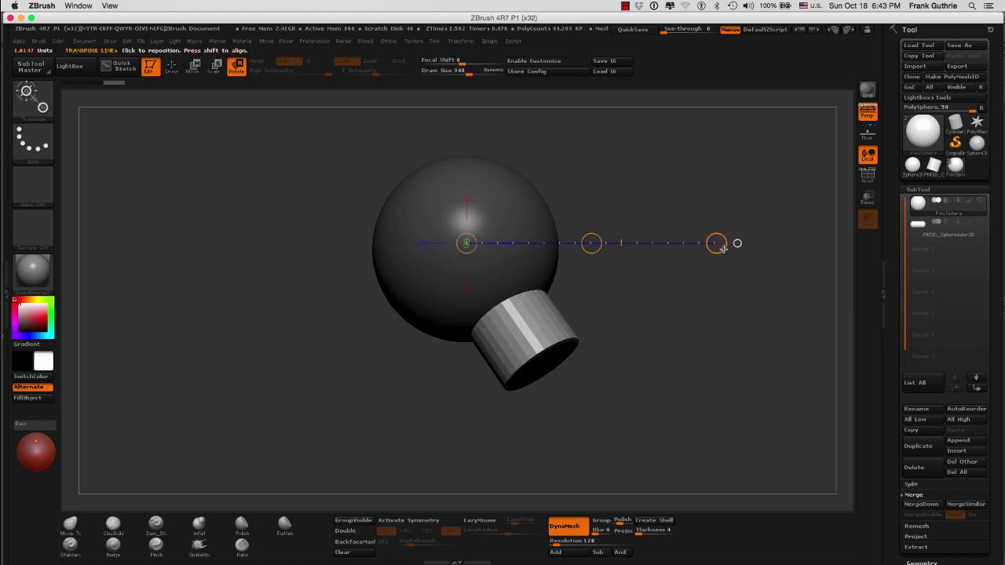
pyautogui.moveTo(715, 243); pyautogui.dragTo(728, 88)
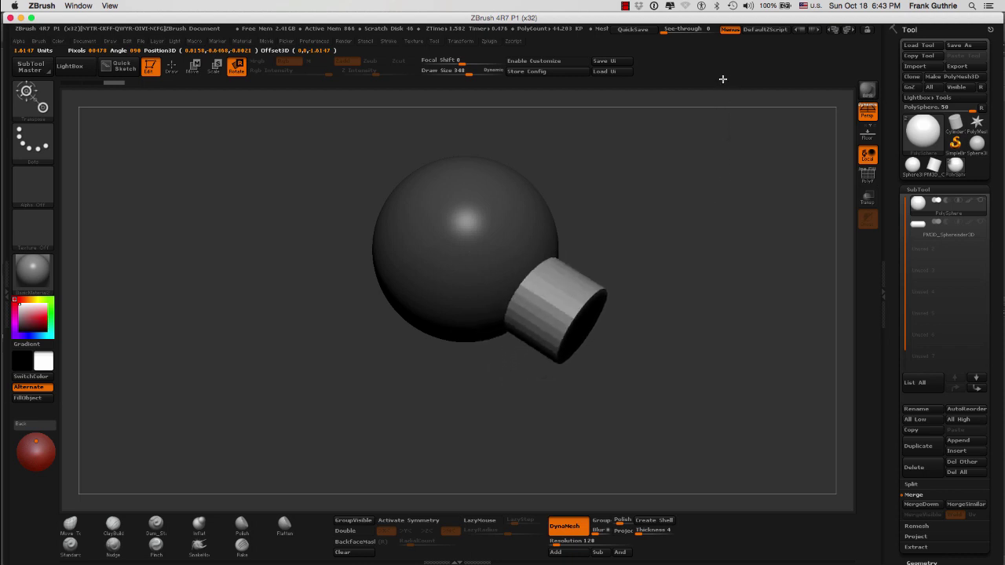
pyautogui.moveTo(714, 240); pyautogui.dragTo(722, 155)
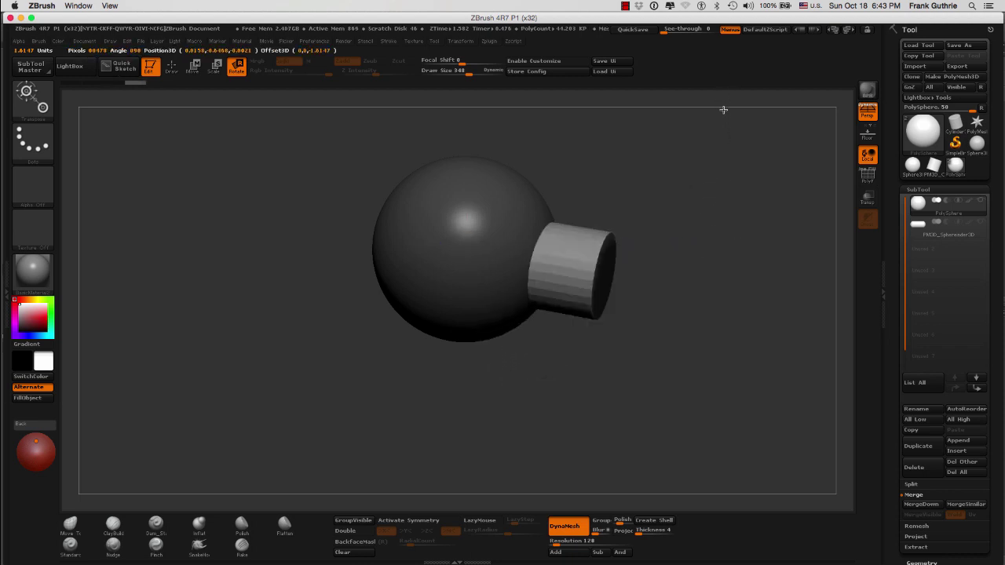
pyautogui.moveTo(715, 242); pyautogui.dragTo(716, 197)
pyautogui.press('w')
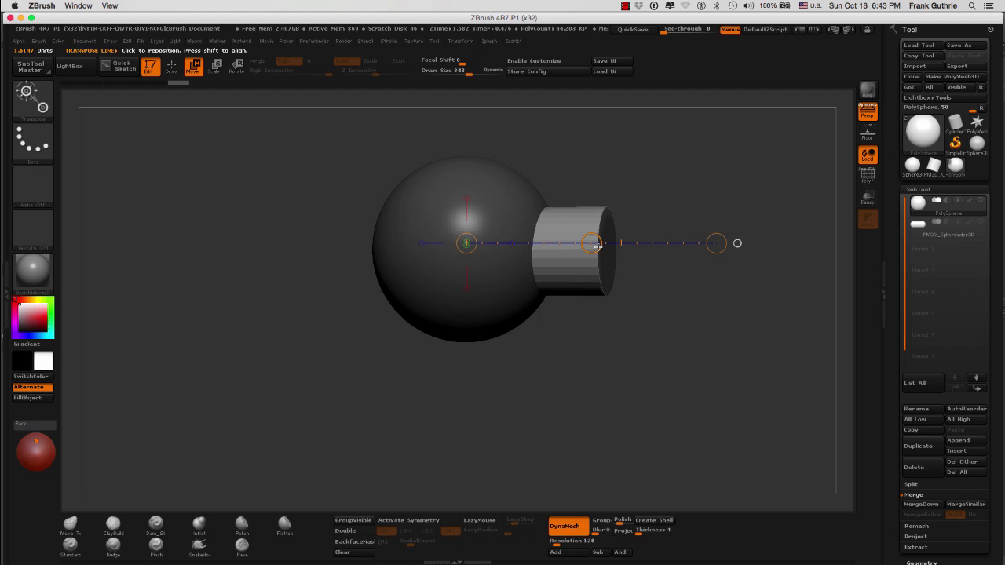
pyautogui.moveTo(597, 246); pyautogui.dragTo(563, 237)
# Step: Rotate the cylinder with a vertical transpose line until it stands upright on top of the sphere
pyautogui.moveTo(608, 361); pyautogui.dragTo(615, 240)
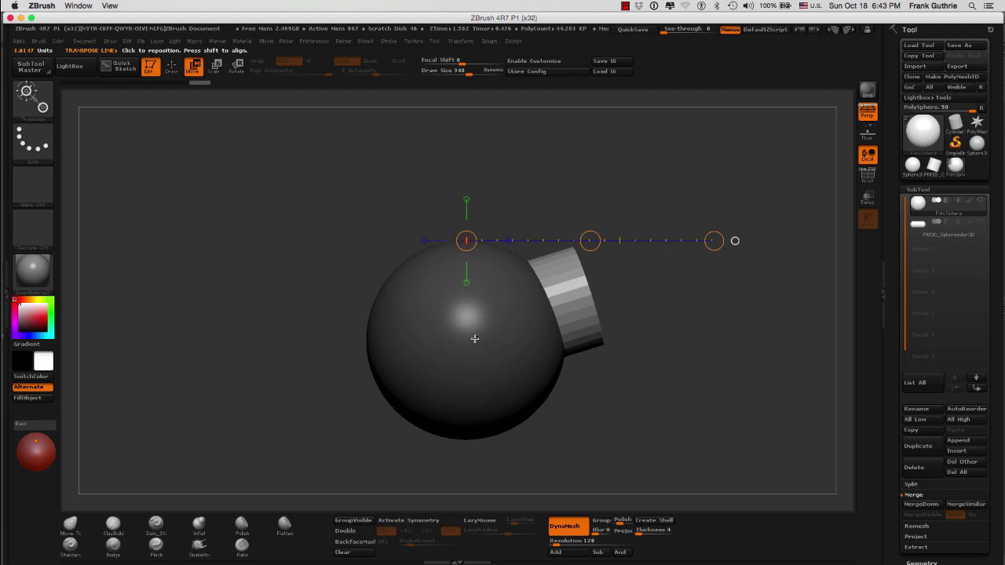
pyautogui.moveTo(475, 339)
pyautogui.mouseDown()
pyautogui.moveTo(469, 181)
pyautogui.moveTo(359, 212)
pyautogui.moveTo(285, 278)
pyautogui.mouseUp()
pyautogui.press('r')
pyautogui.moveTo(469, 180); pyautogui.dragTo(450, 184)
pyautogui.moveTo(613, 195); pyautogui.dragTo(587, 214)
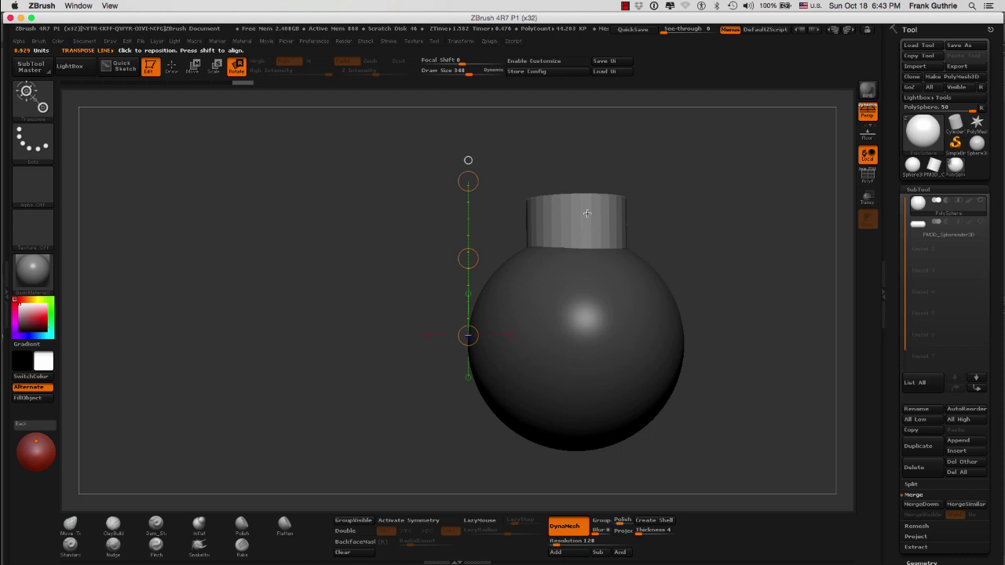
# Step: Turn off perspective and nudge the cylinder in side view to line it up over the sphere
pyautogui.click(867, 114)
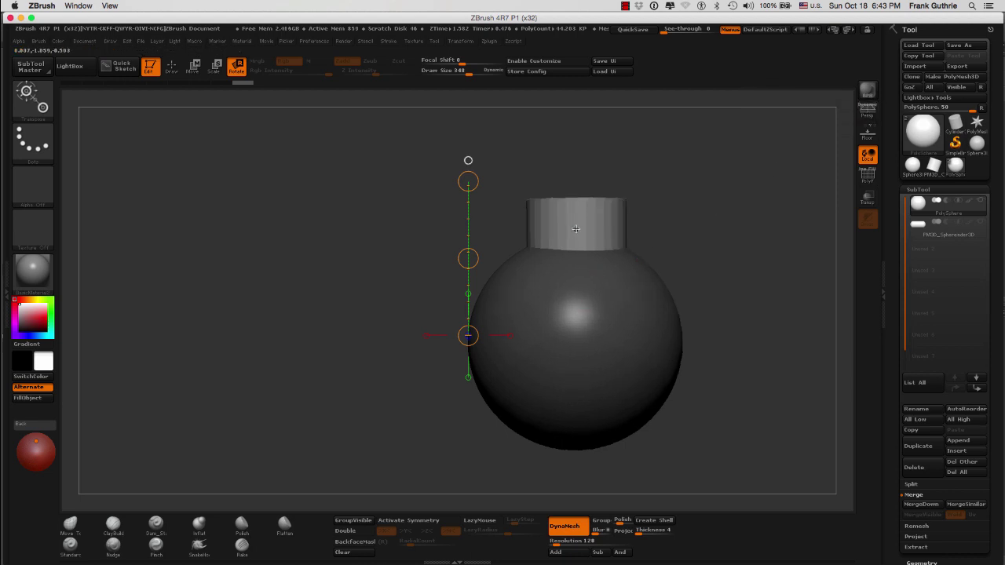
pyautogui.keyDown('shift'); pyautogui.moveTo(576, 229); pyautogui.dragTo(377, 230); pyautogui.keyUp('shift')
pyautogui.moveTo(476, 231); pyautogui.dragTo(474, 228)
pyautogui.press('w')
pyautogui.keyDown('shift'); pyautogui.moveTo(430, 279); pyautogui.dragTo(461, 299); pyautogui.keyUp('shift')
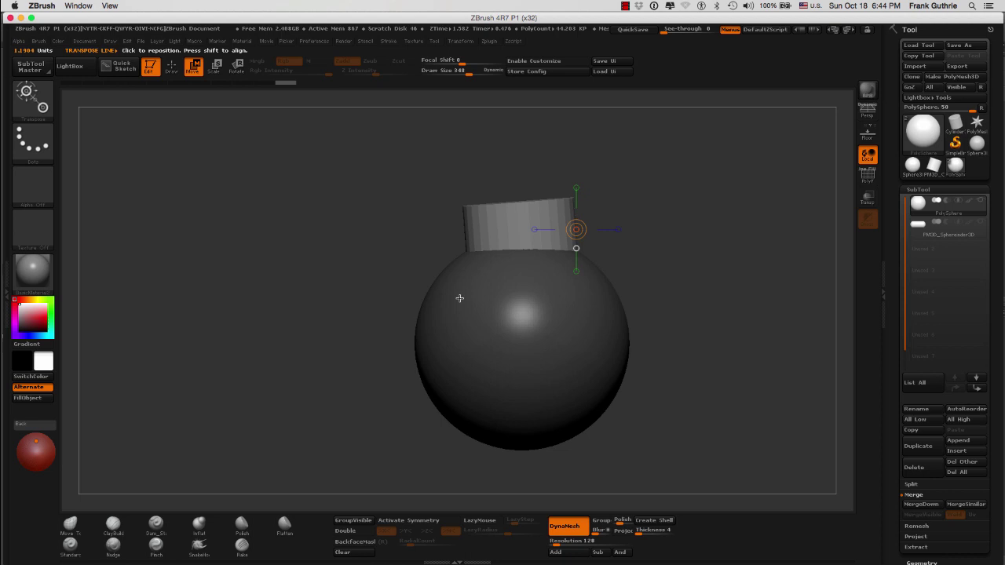
pyautogui.keyDown('shift'); pyautogui.moveTo(508, 230); pyautogui.dragTo(335, 229); pyautogui.keyUp('shift')
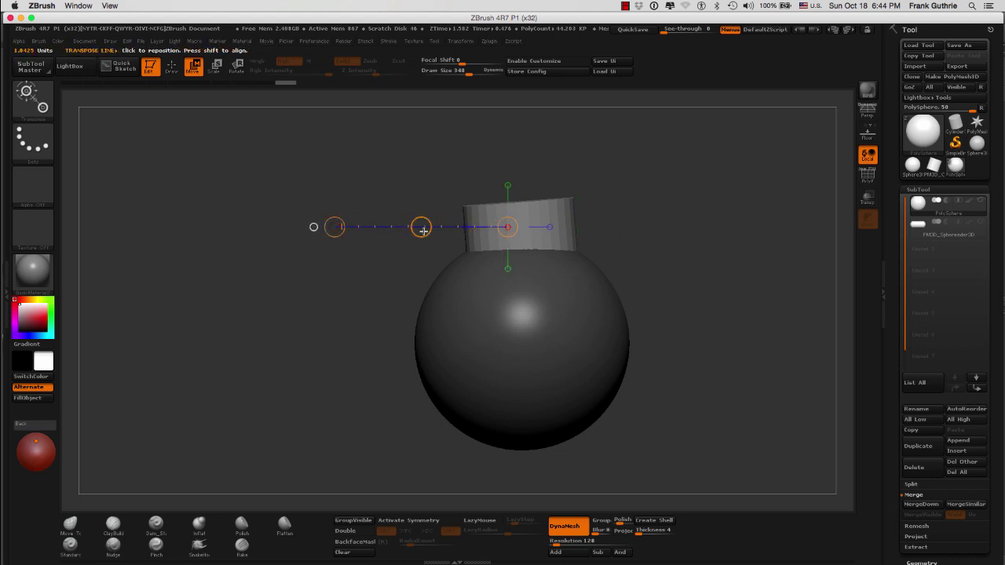
pyautogui.moveTo(421, 230); pyautogui.dragTo(416, 222)
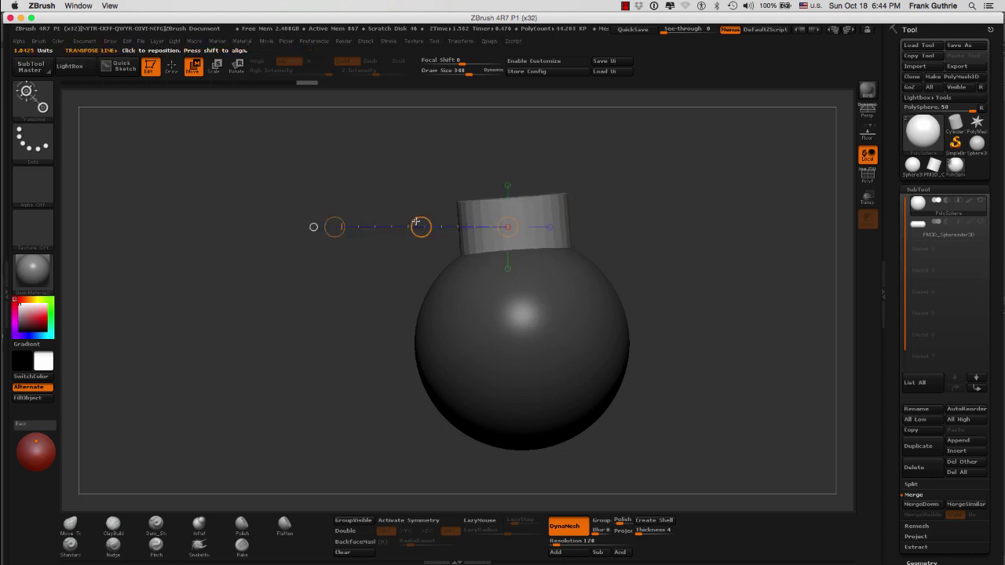
# Step: Rotate the cylinder until its top is level in side view, and shift it slightly back over the sphere's centre
pyautogui.press('e')
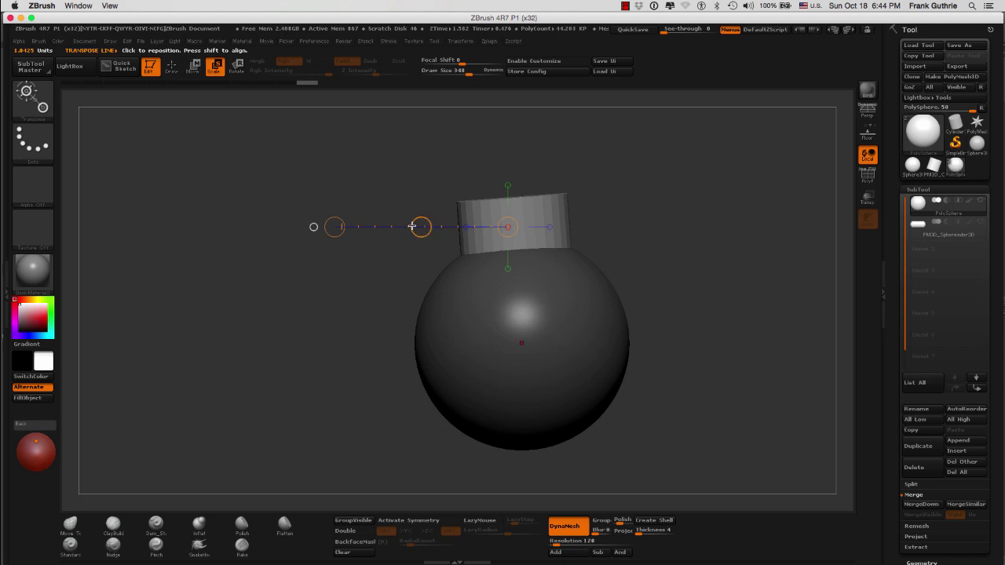
pyautogui.press('r')
pyautogui.moveTo(333, 229); pyautogui.dragTo(335, 216)
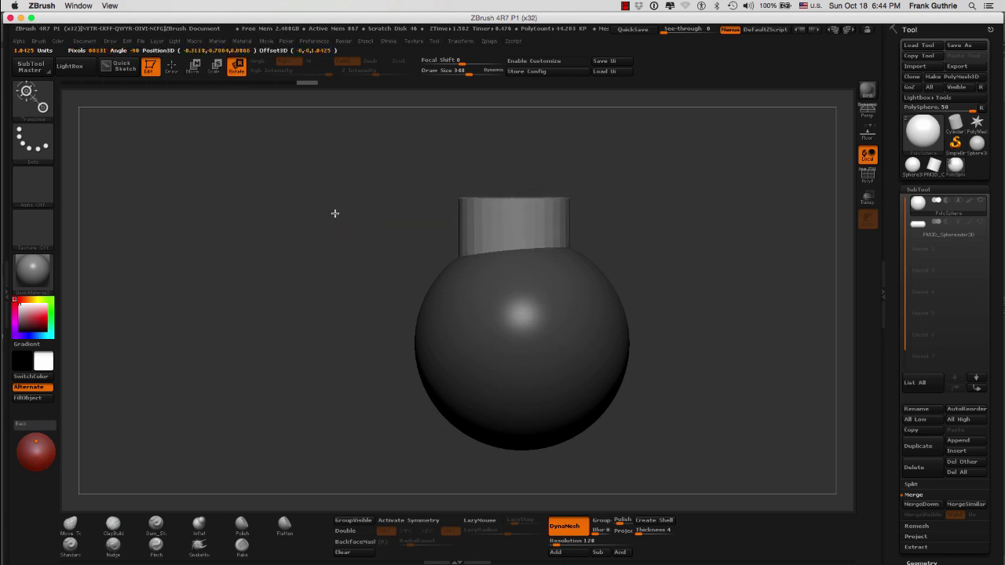
pyautogui.press('w')
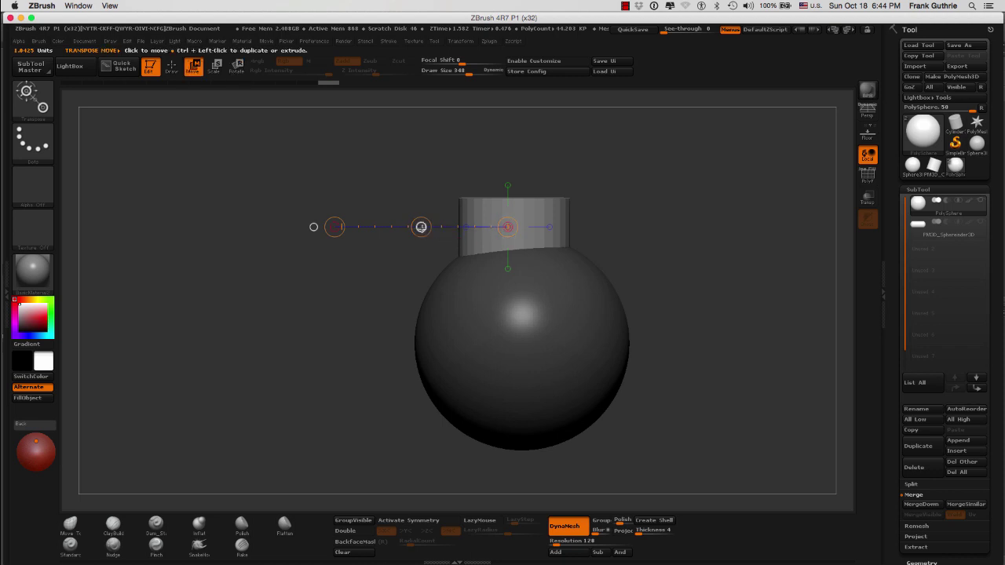
pyautogui.moveTo(421, 227); pyautogui.dragTo(428, 227)
# Step: Shift the cylinder slightly sideways in front view to centre it over the sphere
pyautogui.keyDown('shift'); pyautogui.moveTo(370, 290); pyautogui.dragTo(417, 285); pyautogui.keyUp('shift')
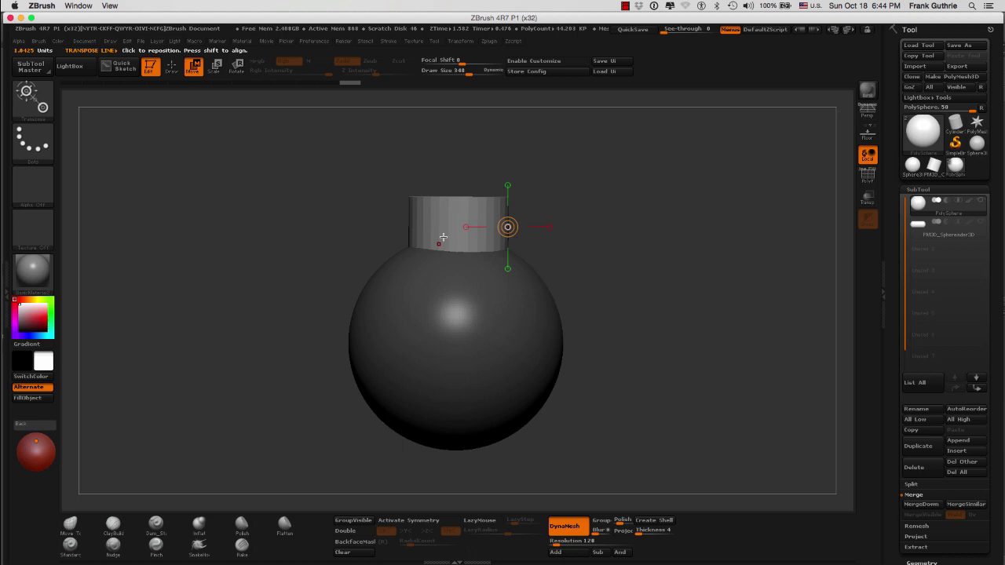
pyautogui.keyDown('shift'); pyautogui.moveTo(459, 220); pyautogui.dragTo(655, 220); pyautogui.keyUp('shift')
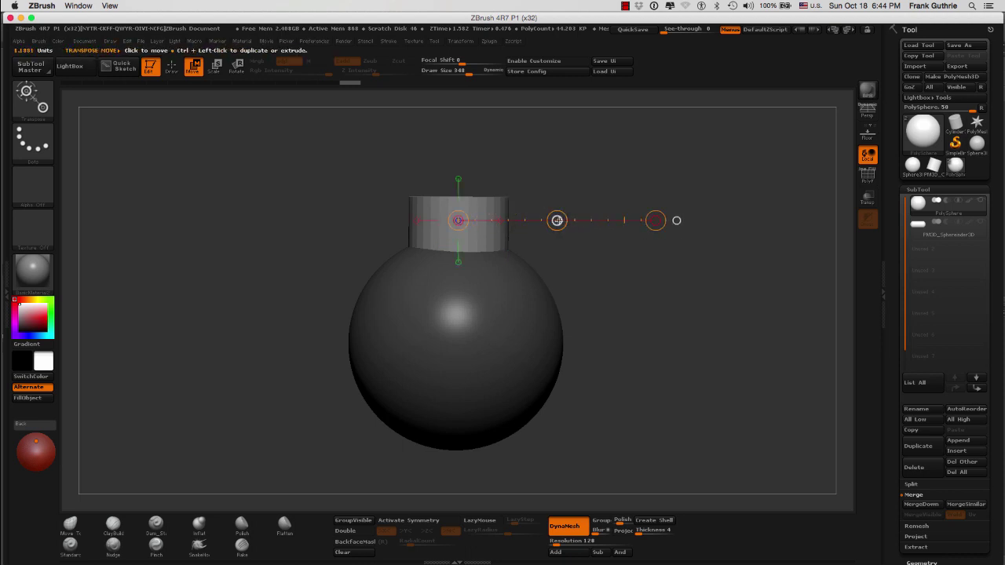
pyautogui.moveTo(557, 220); pyautogui.dragTo(553, 222)
pyautogui.press('q')
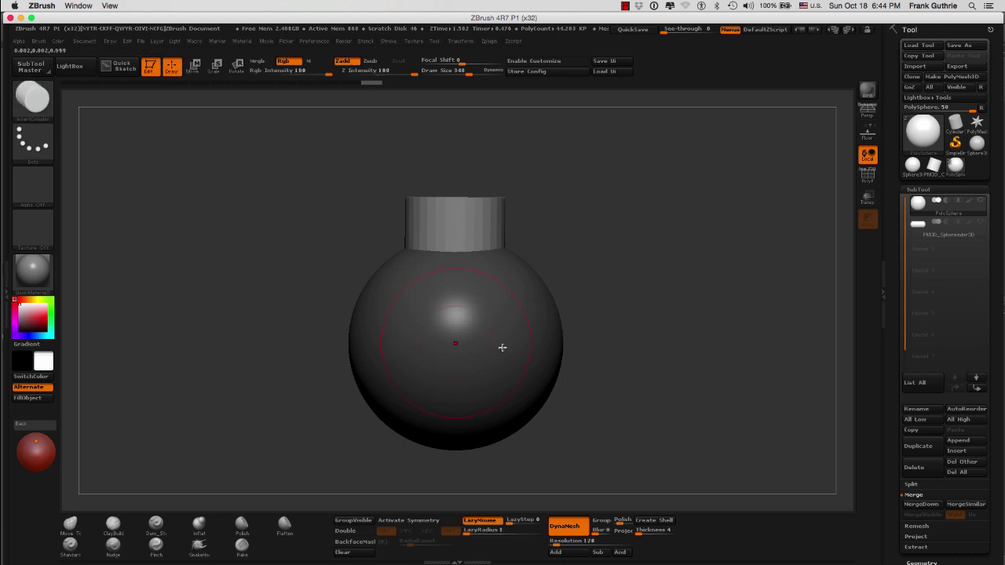
pyautogui.press('f')
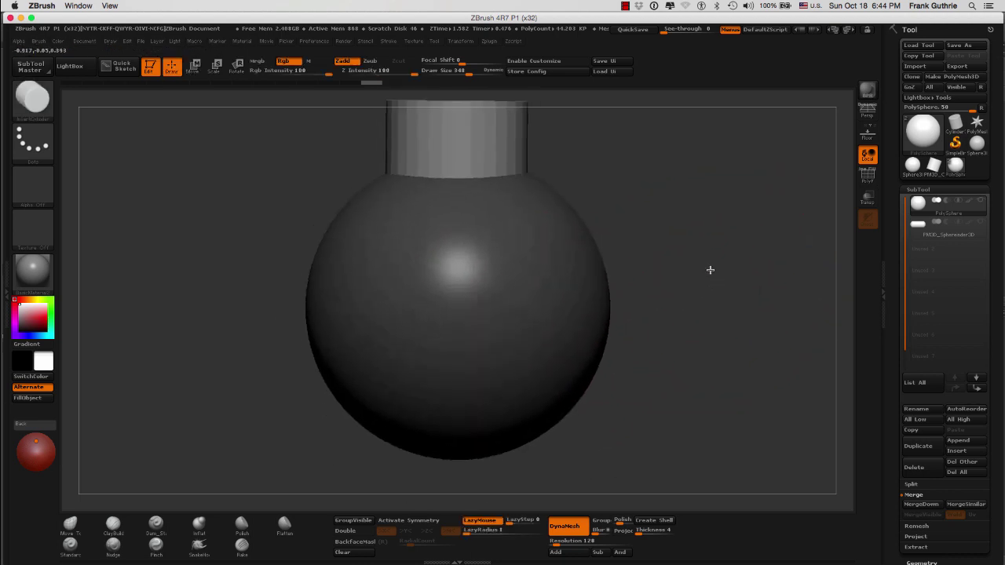
pyautogui.keyDown('alt'); pyautogui.moveTo(710, 270); pyautogui.dragTo(680, 256); pyautogui.keyUp('alt')
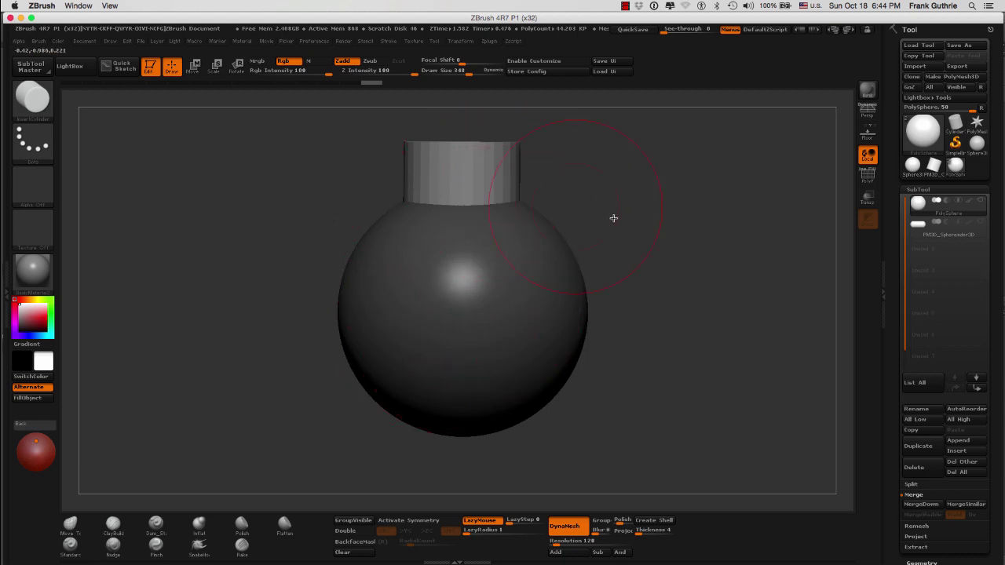
# Step: Narrow the sphere sideways into an egg shape with the mask inverted to protect the cylinder, and clear the mask
pyautogui.moveTo(947, 214)
pyautogui.keyDown('ctrl'); pyautogui.click(661, 223); pyautogui.keyUp('ctrl')
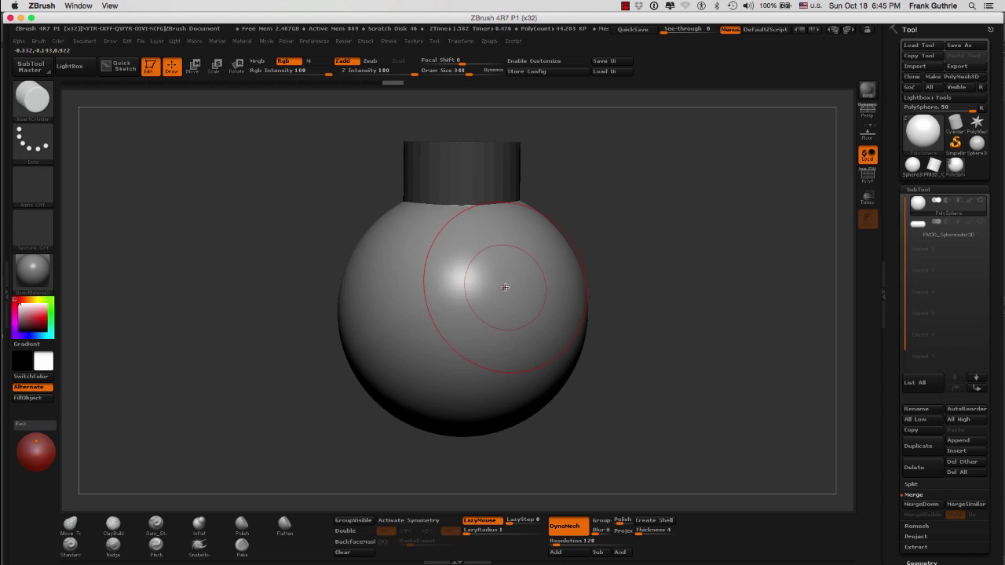
pyautogui.press('w')
pyautogui.moveTo(462, 307)
pyautogui.mouseDown()
pyautogui.moveTo(776, 307)
pyautogui.moveTo(628, 303)
pyautogui.moveTo(636, 308)
pyautogui.mouseUp()
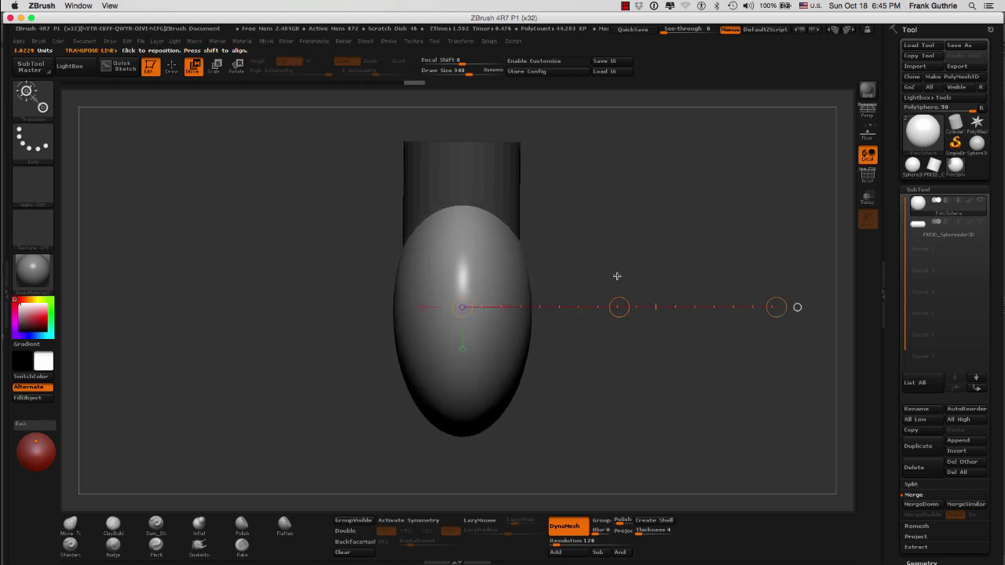
pyautogui.hotkey('ctrl', 'z')
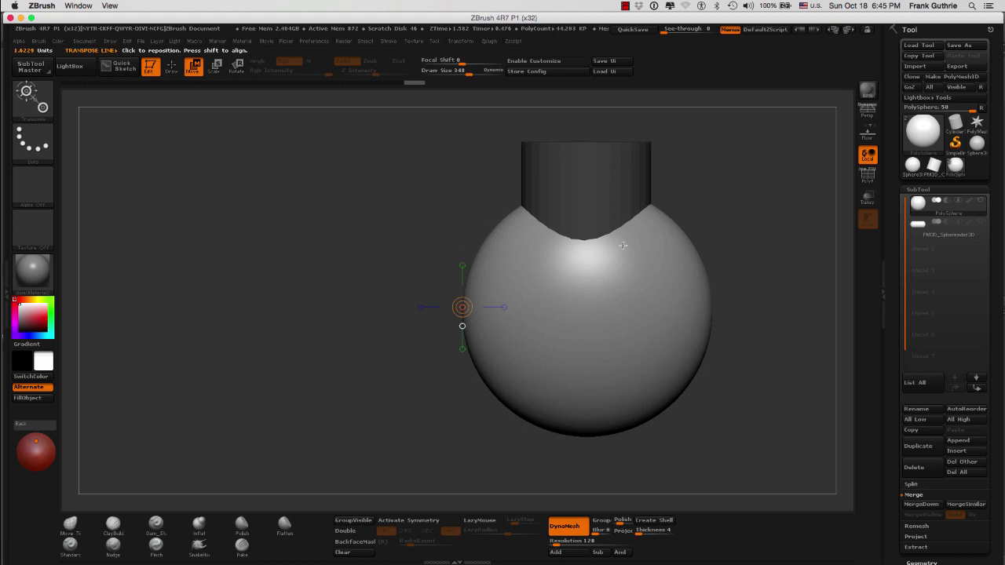
pyautogui.hotkey('ctrl', 'shift', 'z')
pyautogui.press('q')
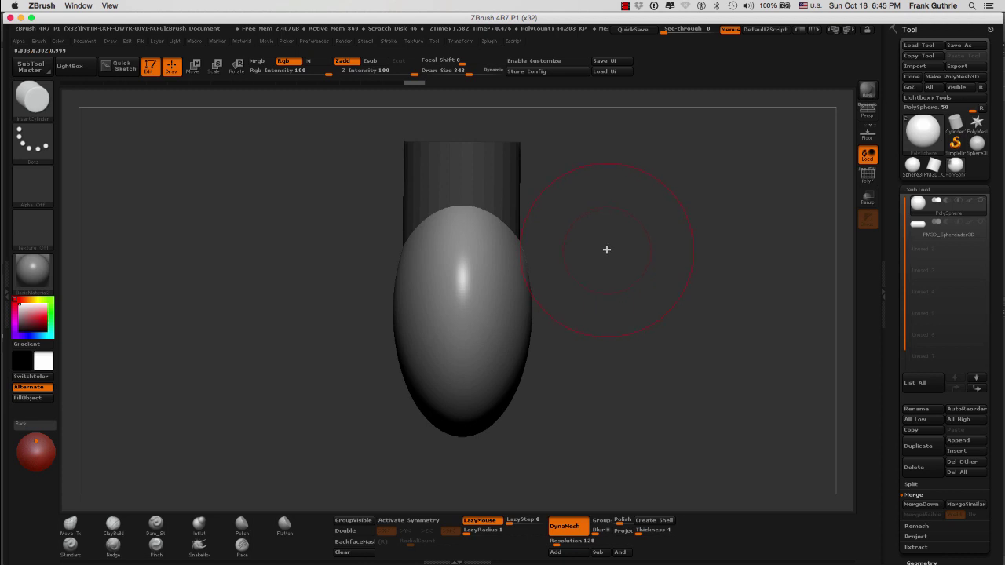
pyautogui.press('ctrl')
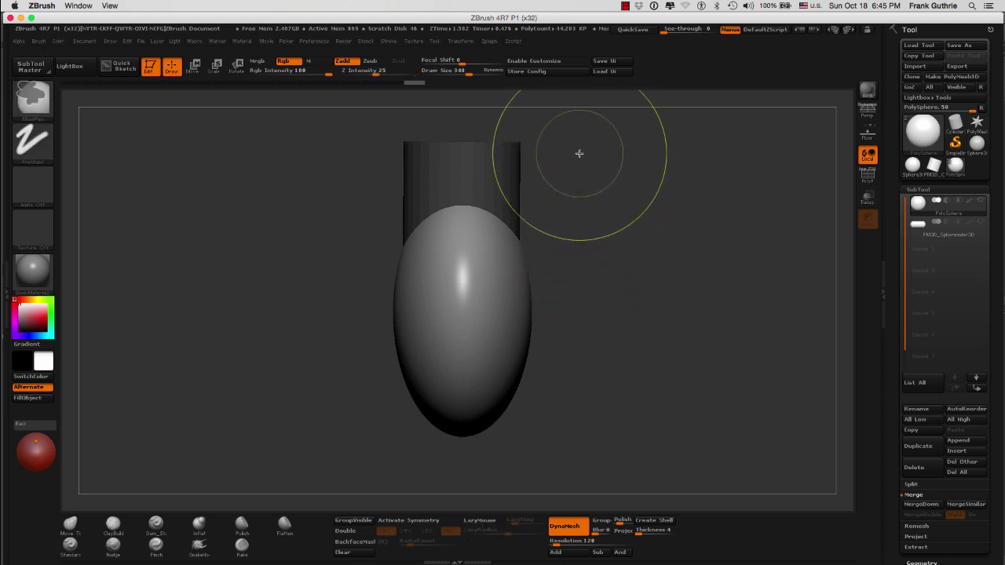
pyautogui.keyDown('ctrl'); pyautogui.moveTo(579, 151); pyautogui.dragTo(637, 450); pyautogui.keyUp('ctrl')
# Step: Try pulling the side of the shape outward near the cylinder joint with the Move Topological brush, and undo it
pyautogui.click(70, 524)
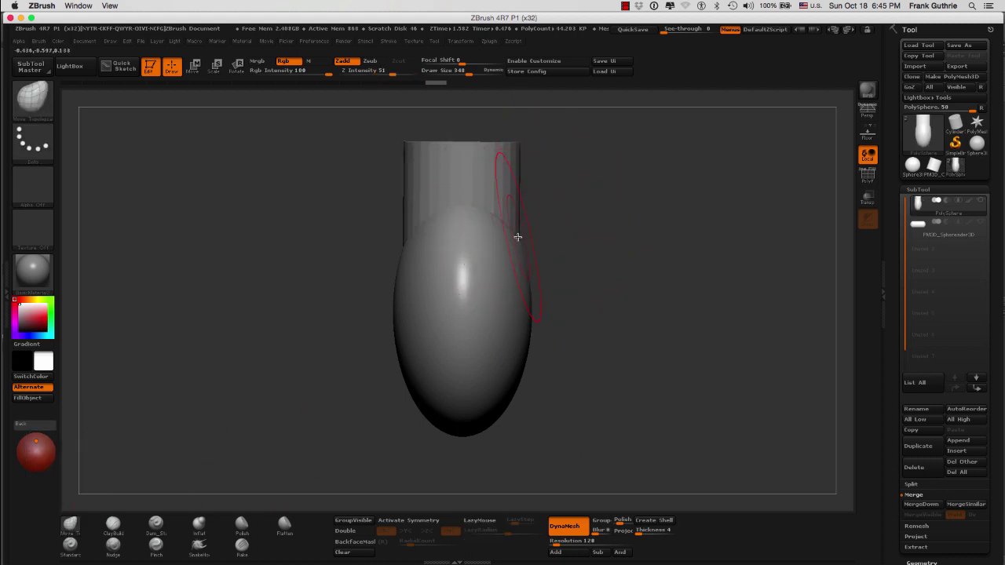
pyautogui.moveTo(530, 231)
pyautogui.mouseDown()
pyautogui.moveTo(516, 223)
pyautogui.moveTo(547, 241)
pyautogui.moveTo(625, 243)
pyautogui.moveTo(527, 245)
pyautogui.moveTo(632, 245)
pyautogui.moveTo(532, 253)
pyautogui.moveTo(631, 241)
pyautogui.moveTo(586, 262)
pyautogui.mouseUp()
pyautogui.hotkey('ctrl', 'z')
pyautogui.hotkey('ctrl', 'z')
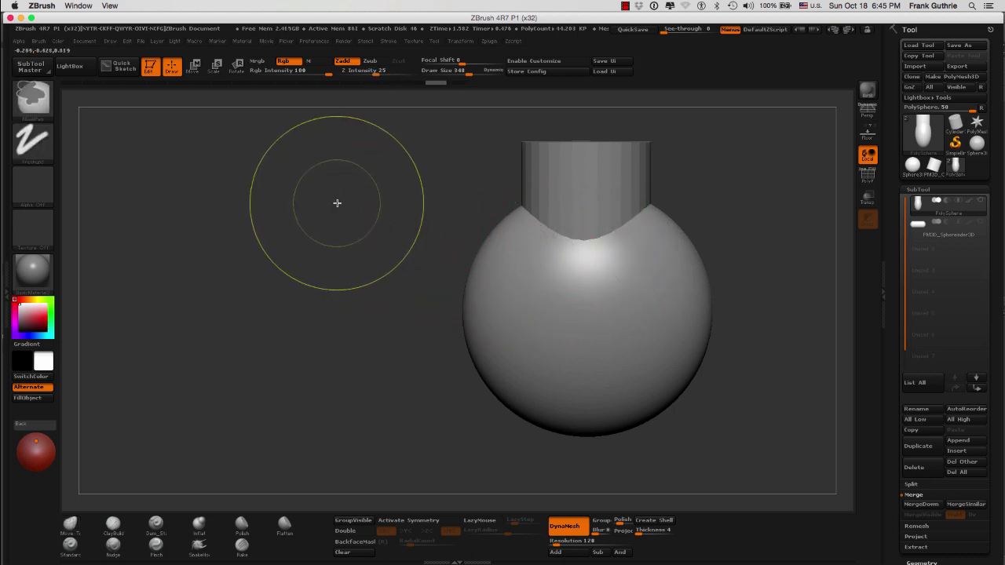
# Step: Remesh the cylinder and the flattened sphere into one surface with DynaMesh at resolution 128
pyautogui.moveTo(336, 166)
pyautogui.keyDown('ctrl'); pyautogui.mouseDown()
pyautogui.moveTo(345, 263)
pyautogui.moveTo(387, 454)
pyautogui.moveTo(404, 467)
pyautogui.mouseUp(); pyautogui.keyUp('ctrl')
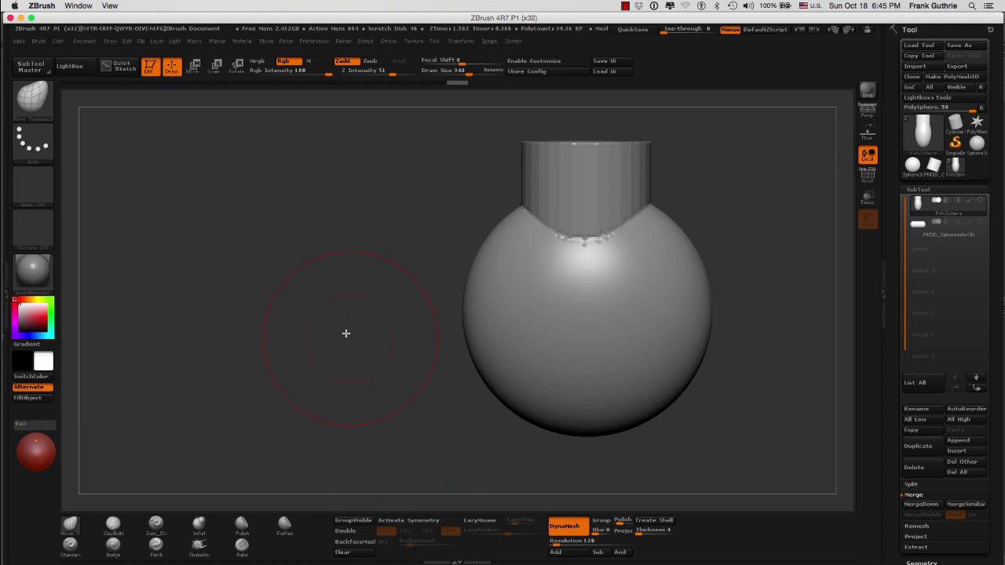
# Step: Smooth the seam between the cylinder and the sphere and soften the cylinder's edges with the Smooth brush
pyautogui.moveTo(346, 334); pyautogui.dragTo(448, 332)
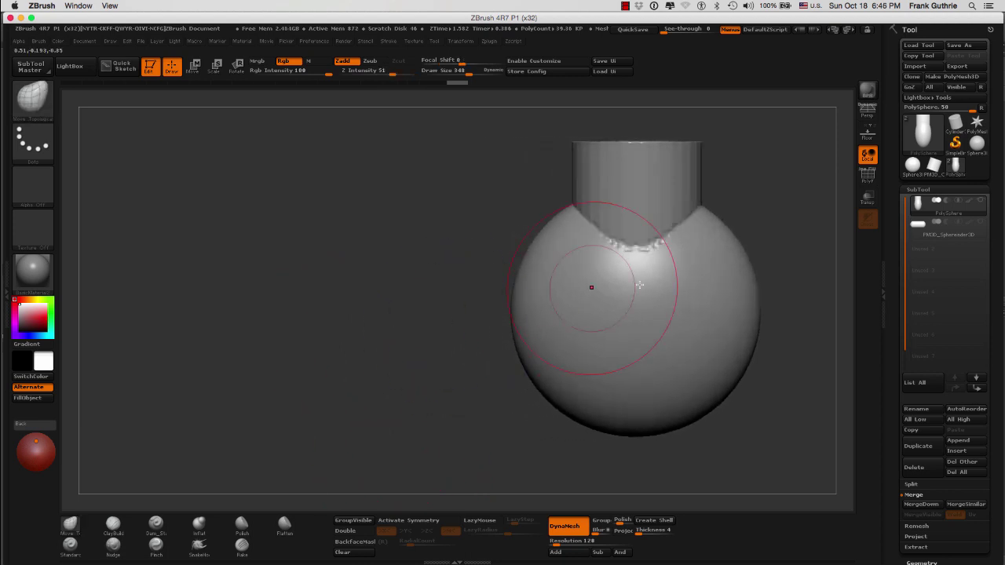
pyautogui.press('f')
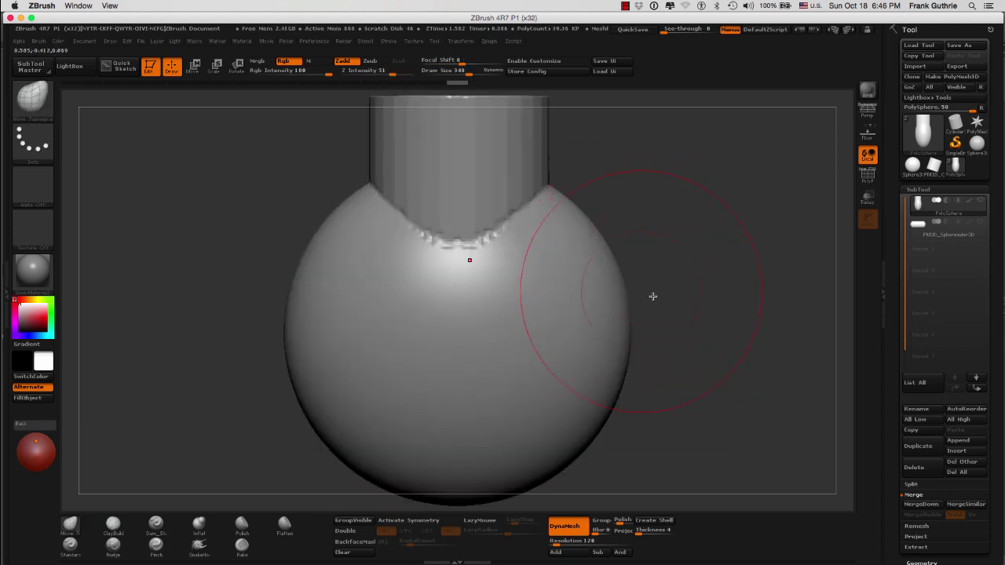
pyautogui.keyDown('alt'); pyautogui.moveTo(652, 296); pyautogui.dragTo(633, 292); pyautogui.keyUp('alt')
pyautogui.keyDown('shift'); pyautogui.moveTo(491, 260); pyautogui.dragTo(395, 225); pyautogui.keyUp('shift')
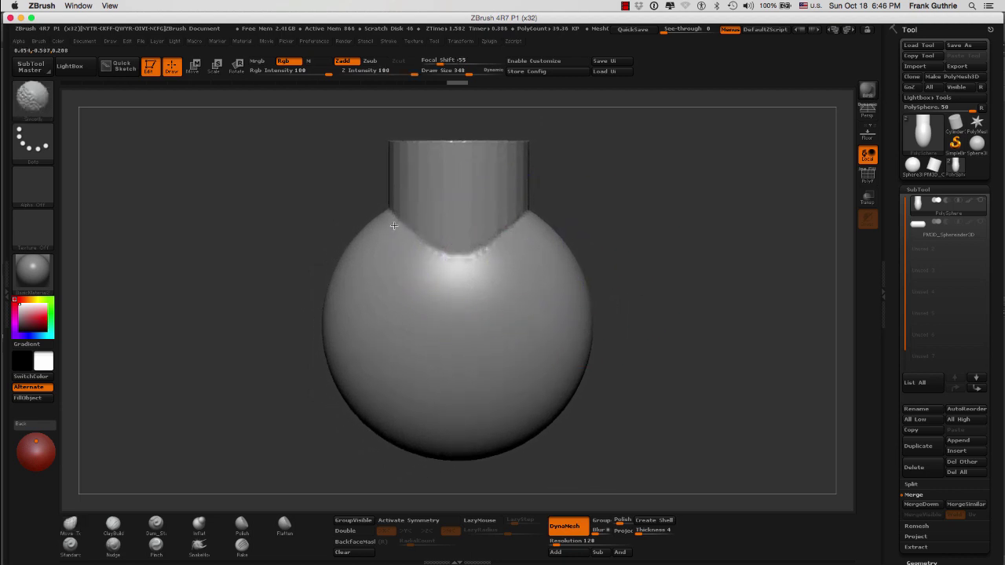
pyautogui.moveTo(390, 188)
pyautogui.mouseDown()
pyautogui.moveTo(640, 196)
pyautogui.moveTo(579, 197)
pyautogui.moveTo(550, 224)
pyautogui.mouseUp()
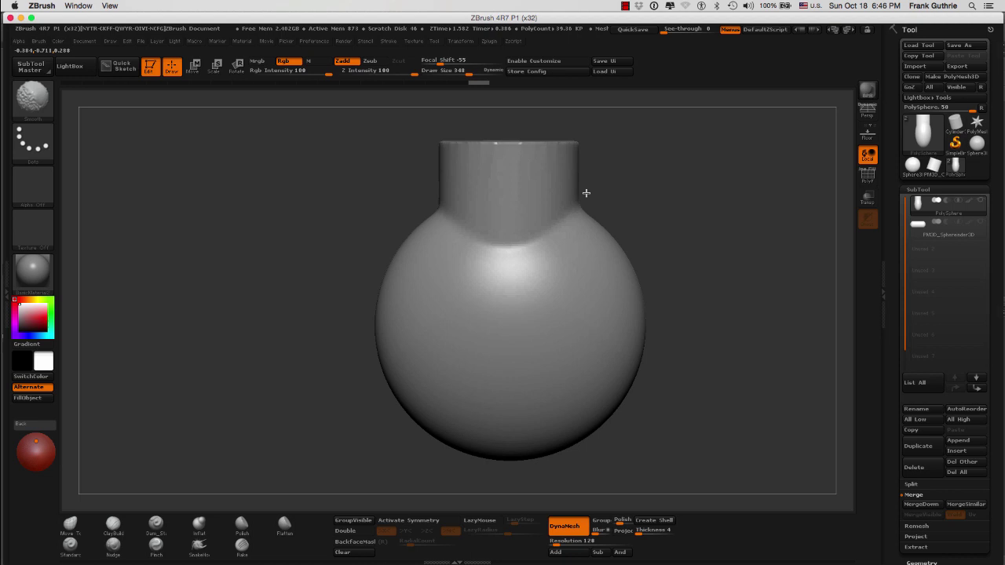
pyautogui.moveTo(664, 159)
pyautogui.mouseDown()
pyautogui.moveTo(727, 166)
pyautogui.moveTo(590, 204)
pyautogui.moveTo(661, 199)
pyautogui.moveTo(647, 206)
pyautogui.mouseUp()
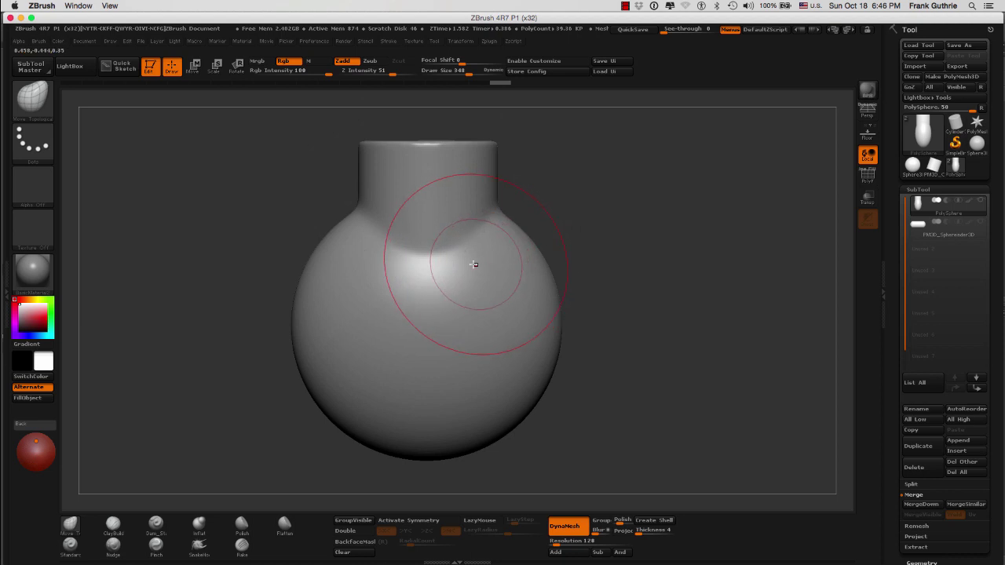
# Step: Roll the undo history back to its start to restore the plain sphere without the inserted cylinder
pyautogui.press('b')
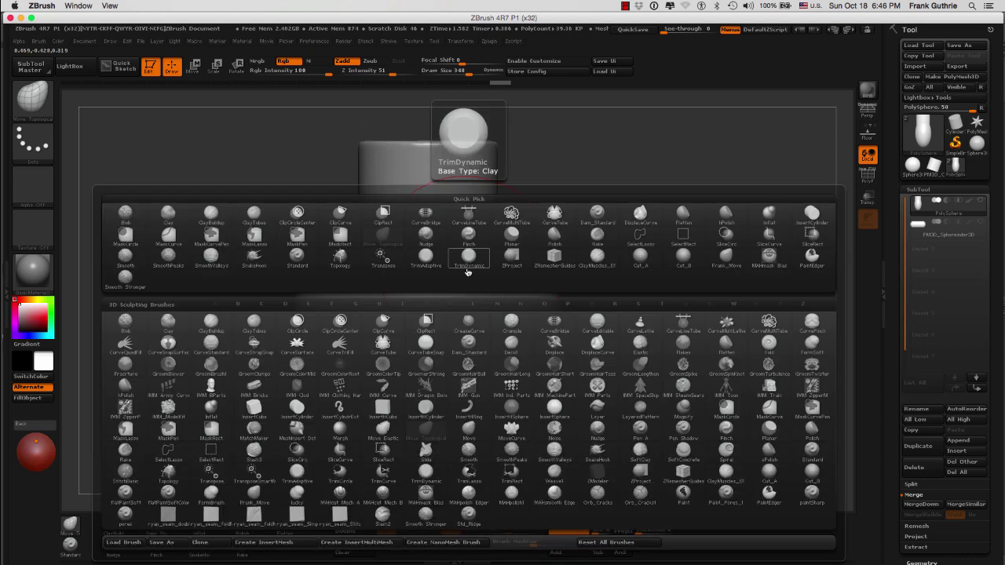
pyautogui.press('i')
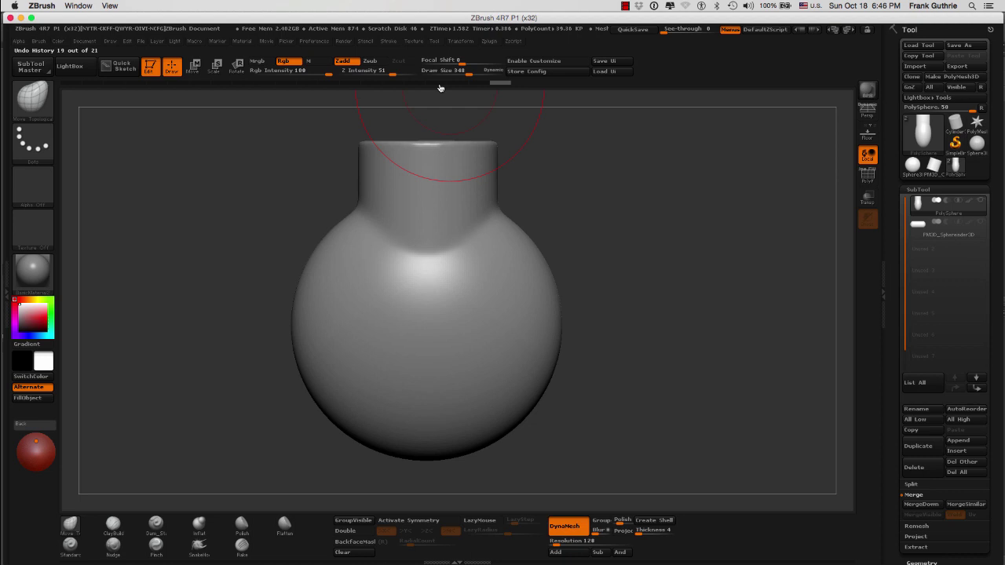
pyautogui.click(380, 85)
pyautogui.moveTo(379, 86); pyautogui.dragTo(70, 85)
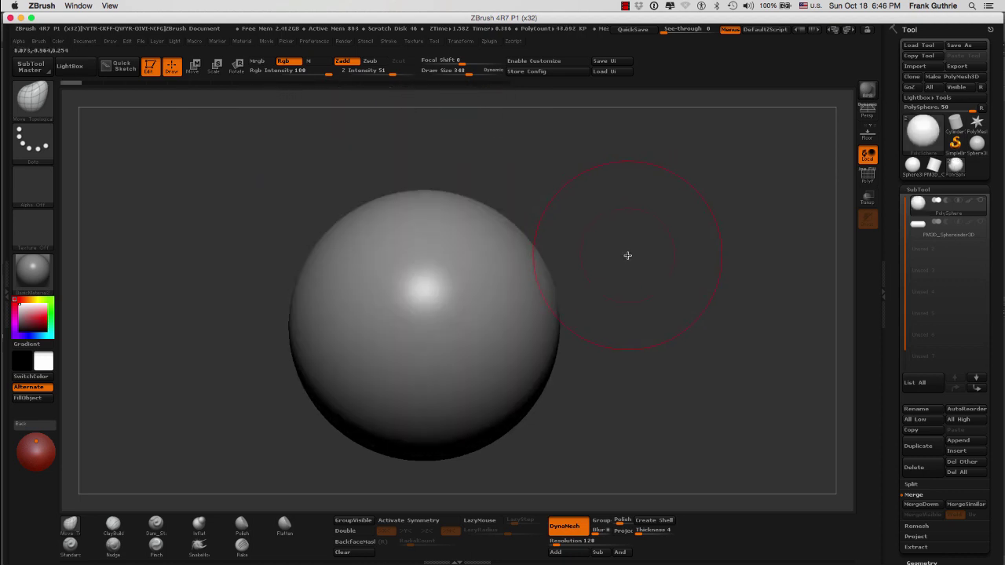
pyautogui.moveTo(627, 257)
pyautogui.keyDown('alt'); pyautogui.mouseDown()
pyautogui.moveTo(653, 255)
pyautogui.moveTo(682, 201)
pyautogui.moveTo(676, 219)
pyautogui.mouseUp(); pyautogui.keyUp('alt')
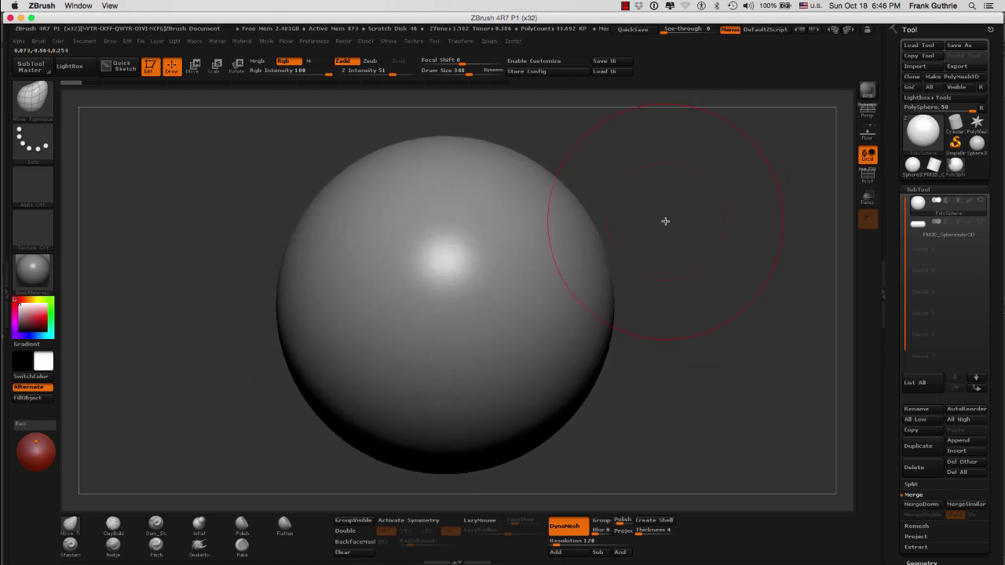
pyautogui.click(939, 237)
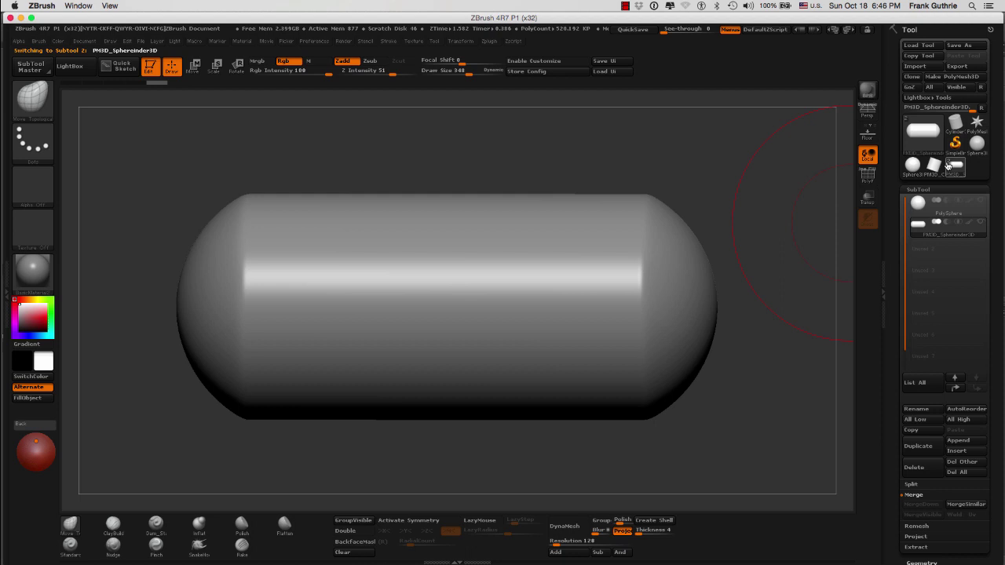
pyautogui.click(965, 442)
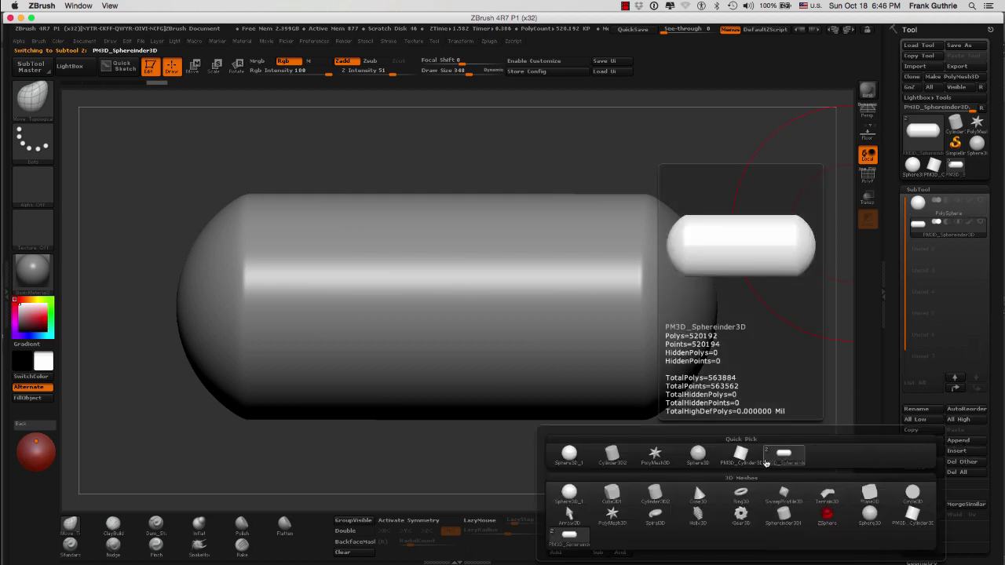
pyautogui.moveTo(792, 461)
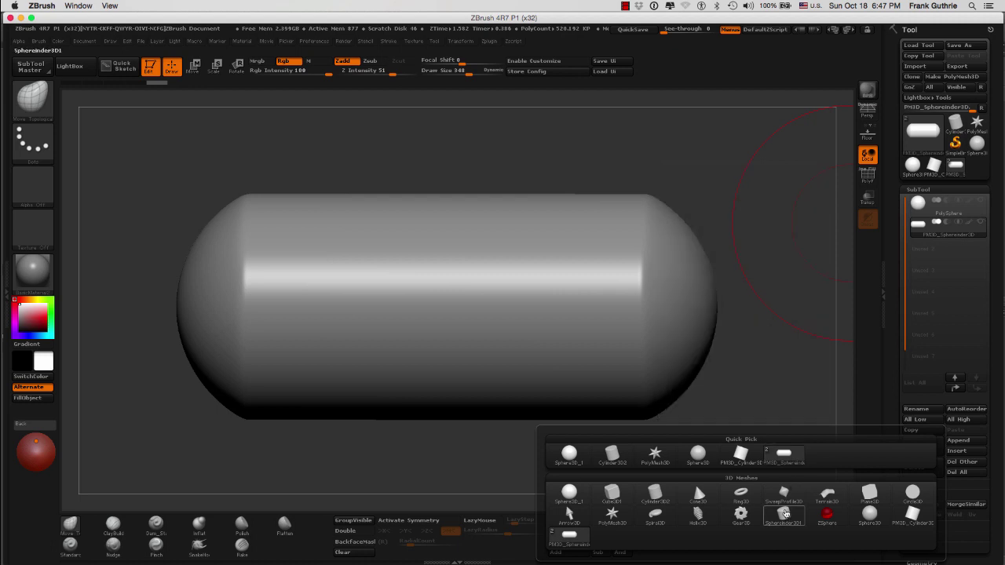
pyautogui.click(785, 514)
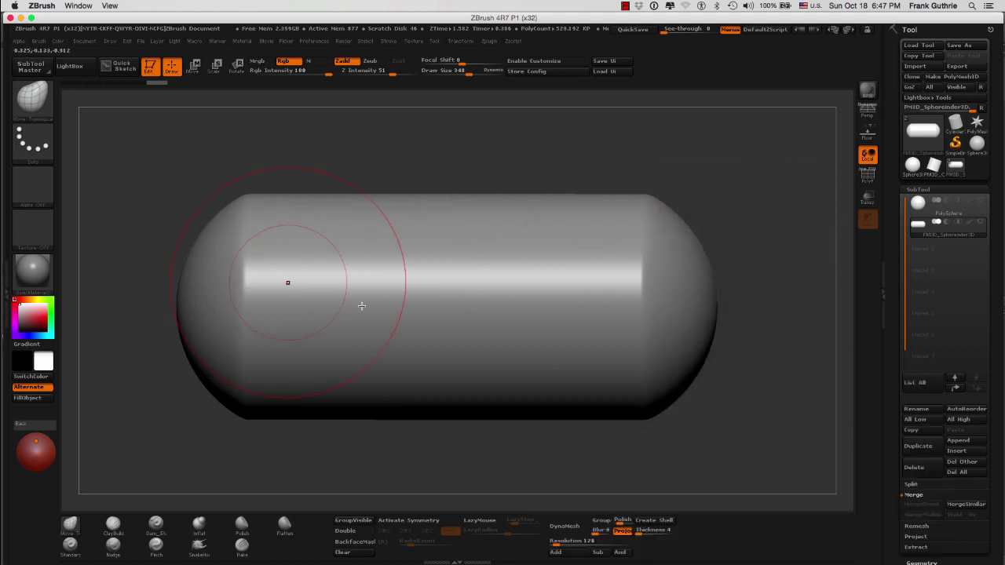
# Step: Make PolySphere the active subtool and turn on the visibility of PM3D_Sphereinder3D so both shapes show together
pyautogui.click(971, 215)
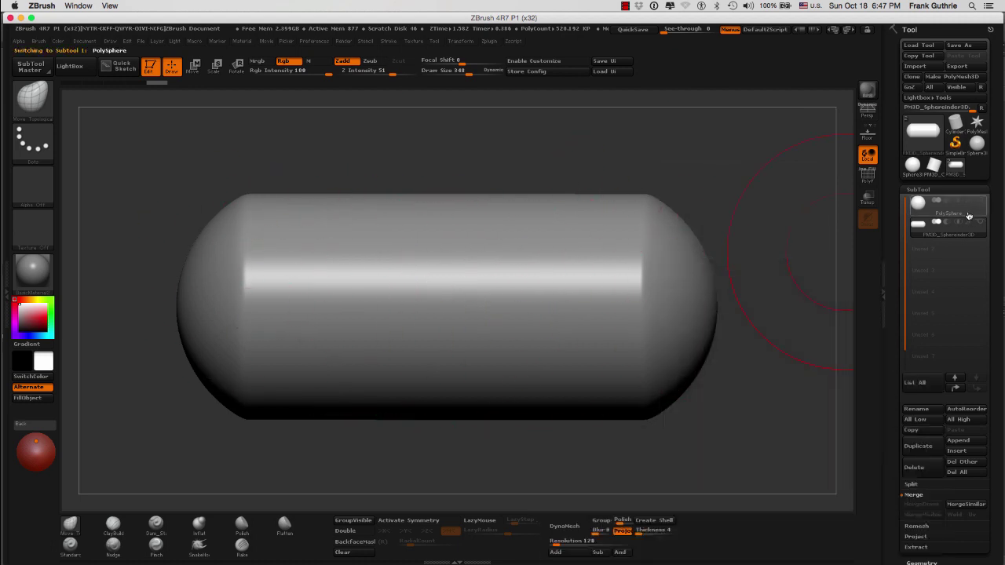
pyautogui.moveTo(950, 235)
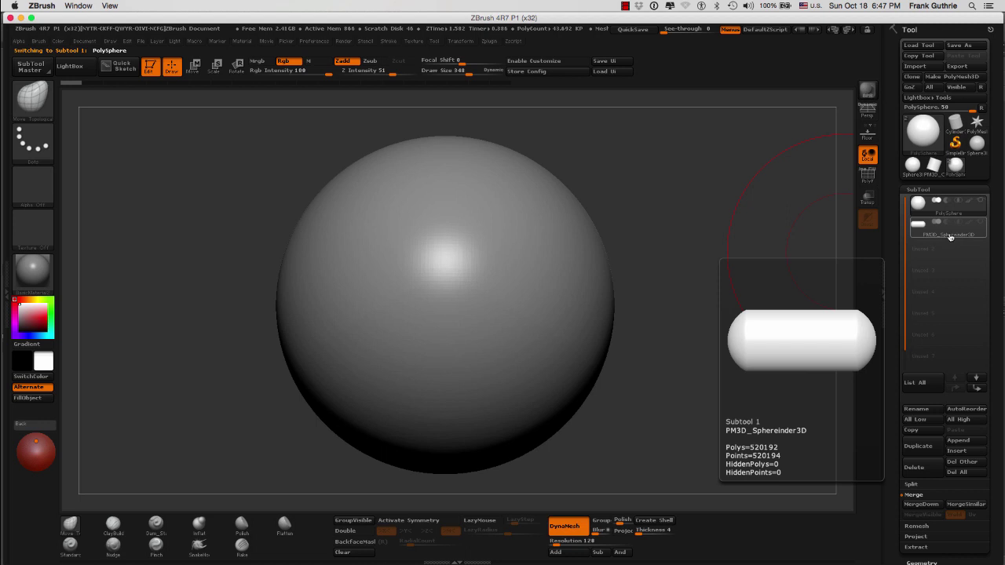
pyautogui.click(952, 233)
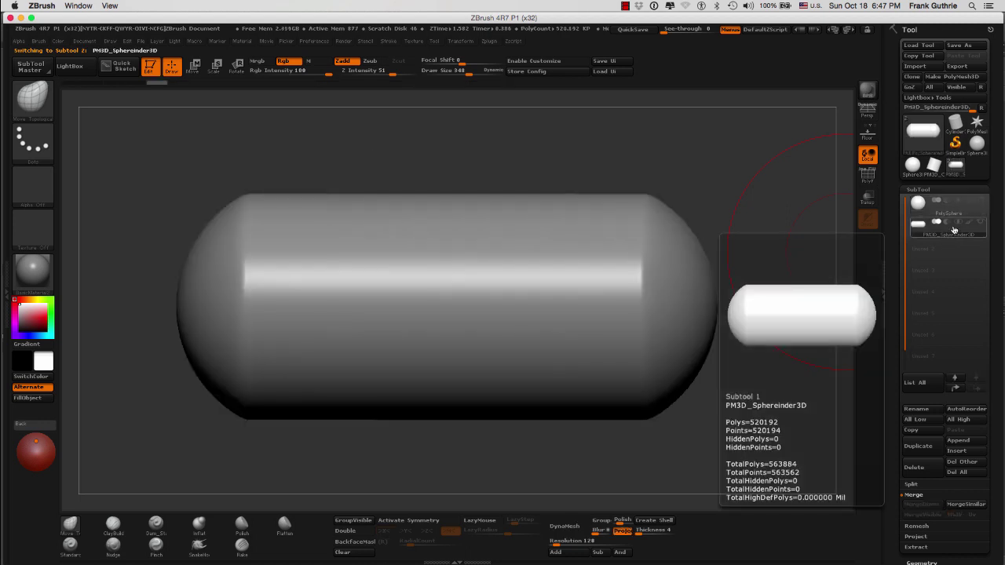
pyautogui.click(975, 207)
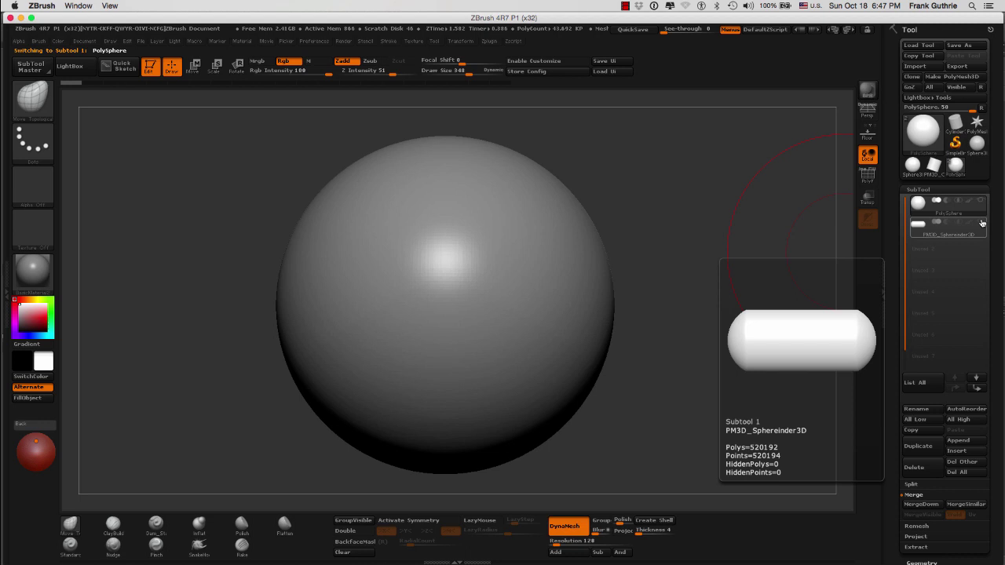
pyautogui.click(981, 223)
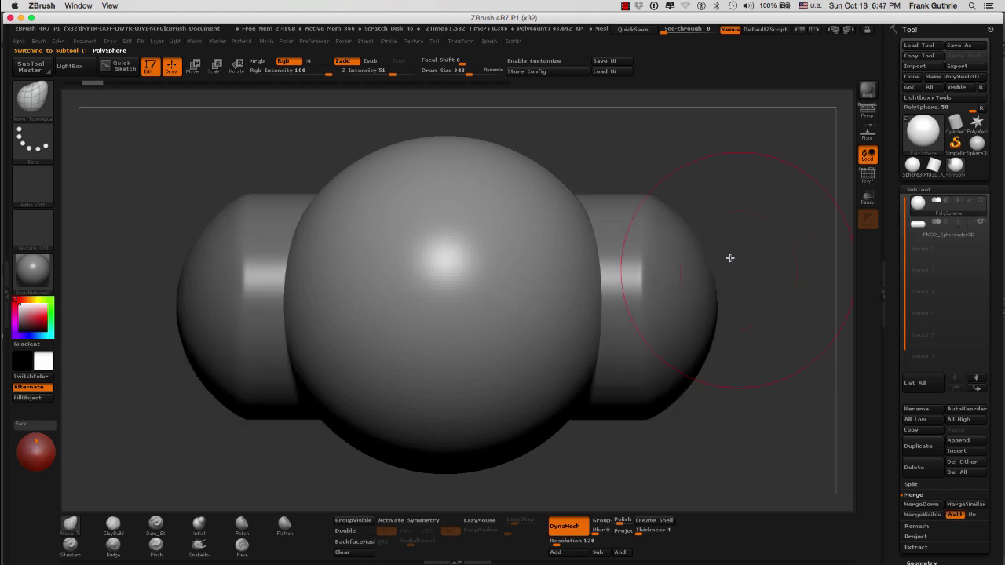
pyautogui.moveTo(765, 233); pyautogui.dragTo(746, 220)
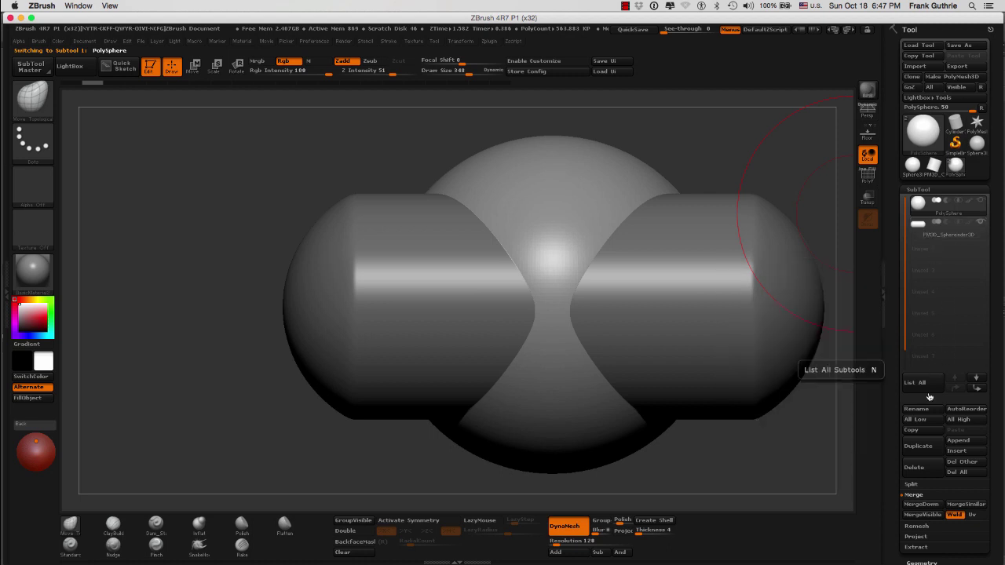
# Step: Duplicate the PolySphere and PM3D_Sphereinder3D subtools and move the Sphereinder copy up directly below the sphere copy
pyautogui.click(923, 504)
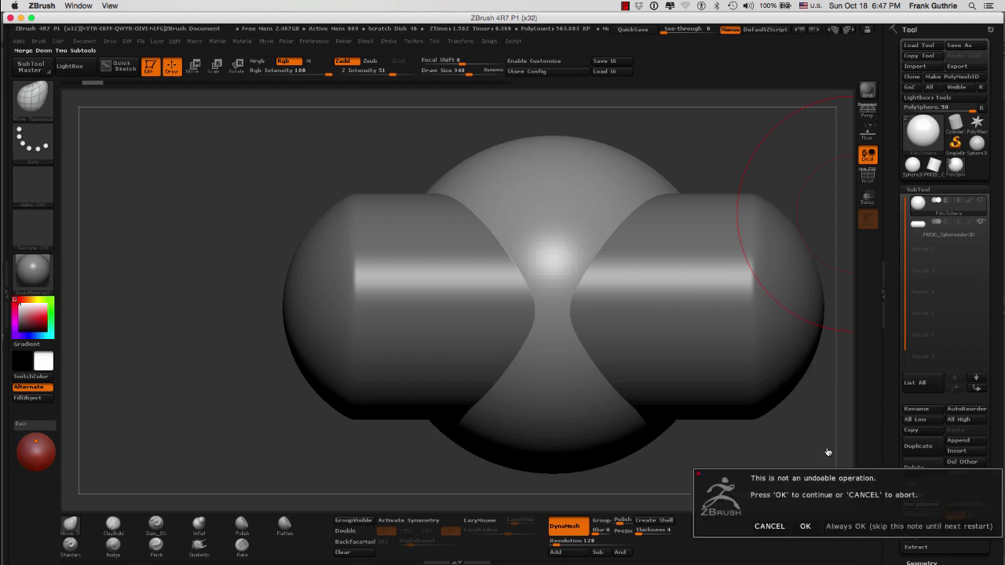
pyautogui.click(770, 527)
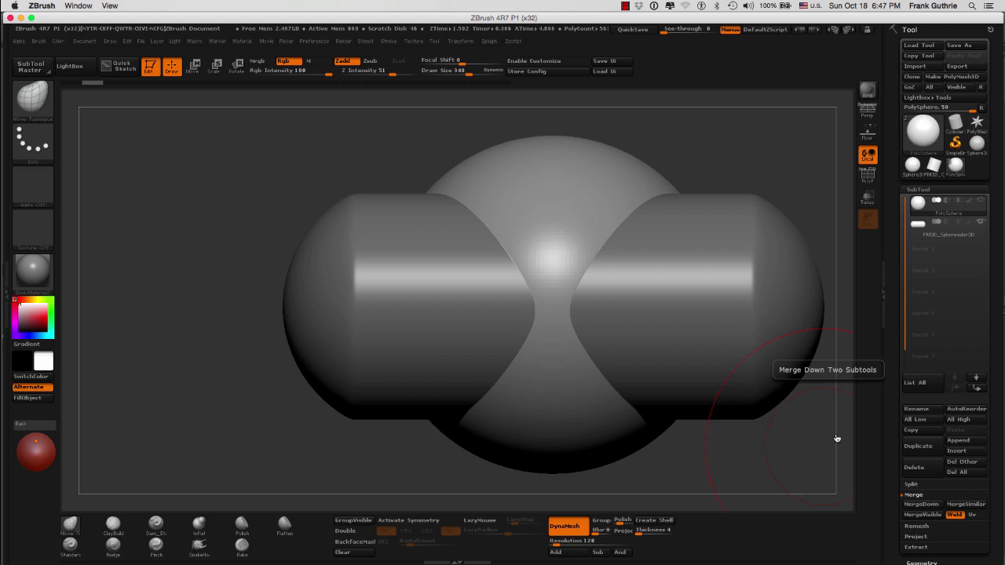
pyautogui.click(918, 446)
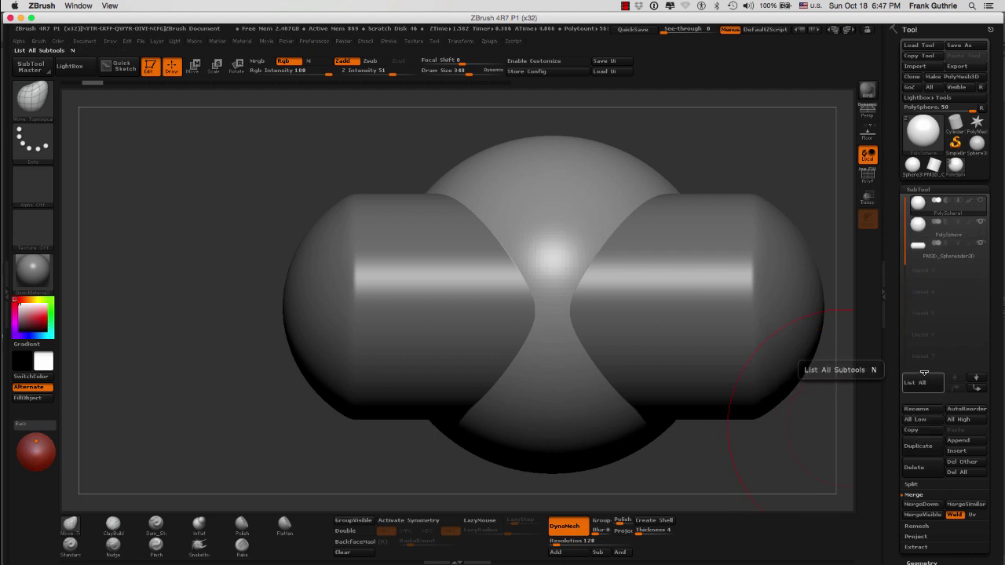
pyautogui.click(943, 246)
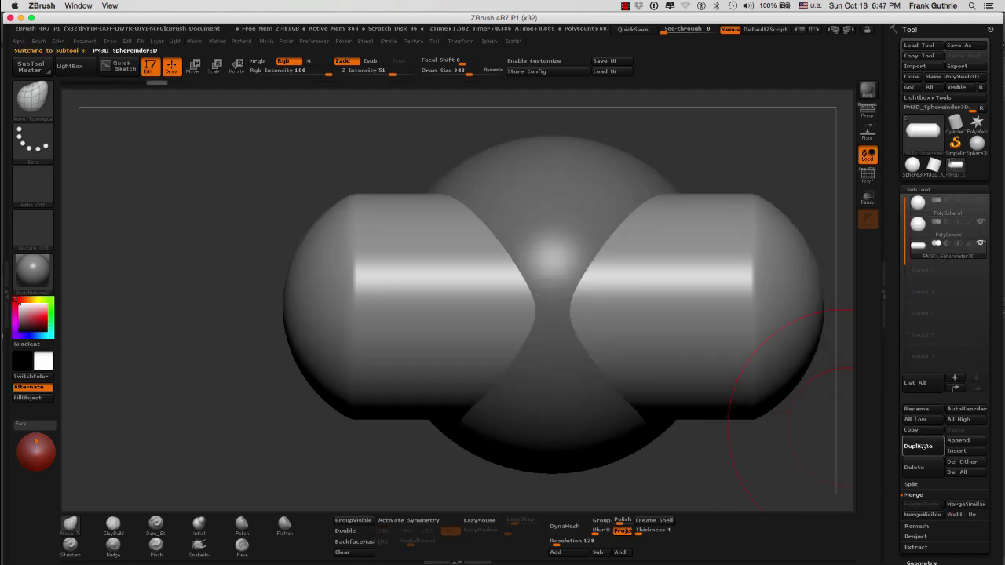
pyautogui.click(928, 445)
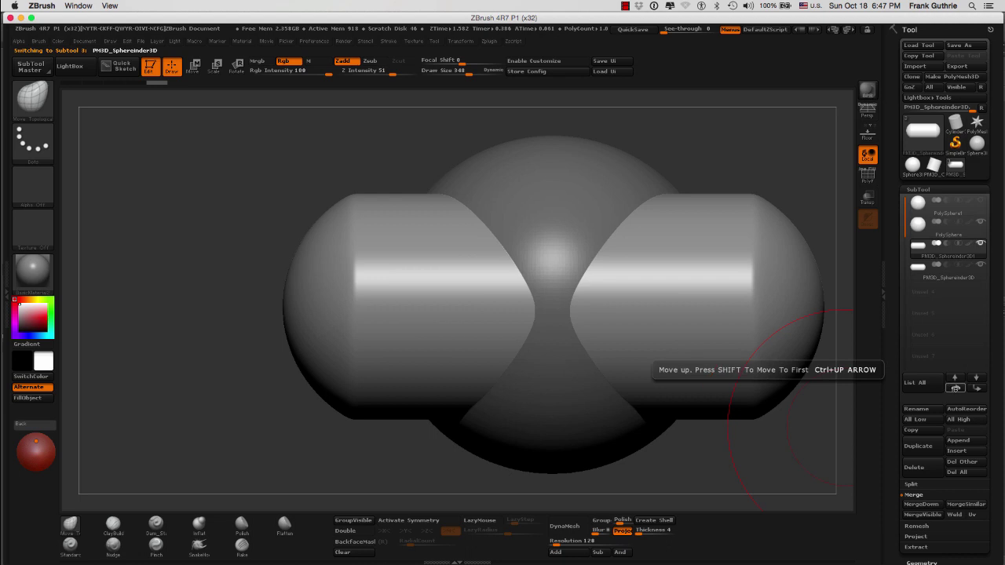
pyautogui.click(955, 388)
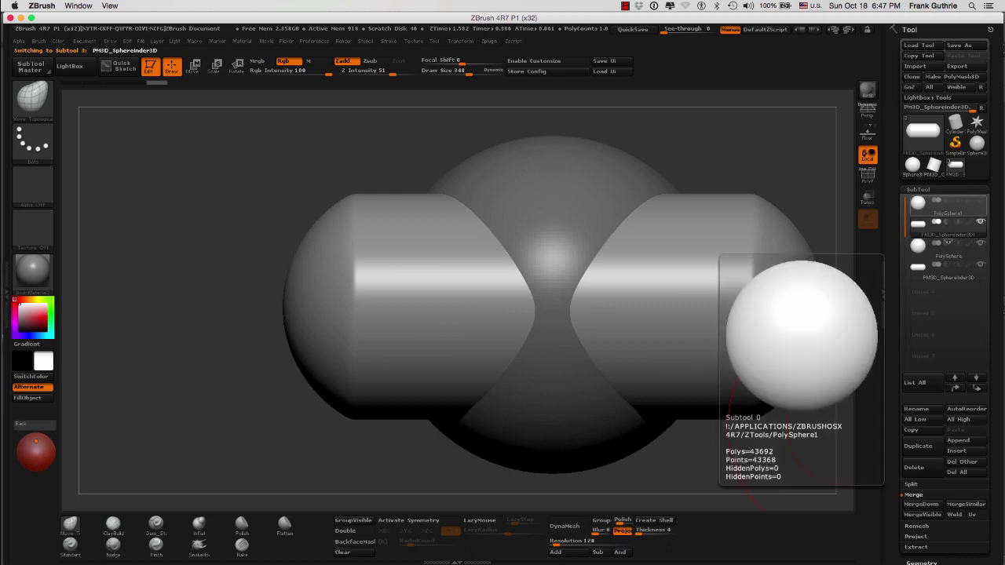
# Step: Hide the original PolySphere, show the PolySphere1 copy, and merge the Sphereinder copy into it with MergeDown
pyautogui.click(981, 243)
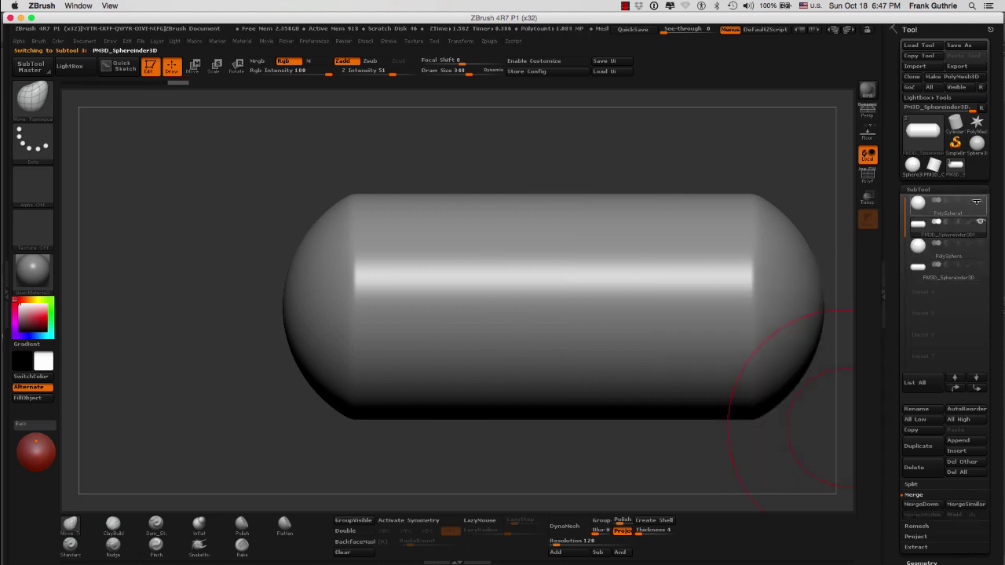
pyautogui.click(980, 201)
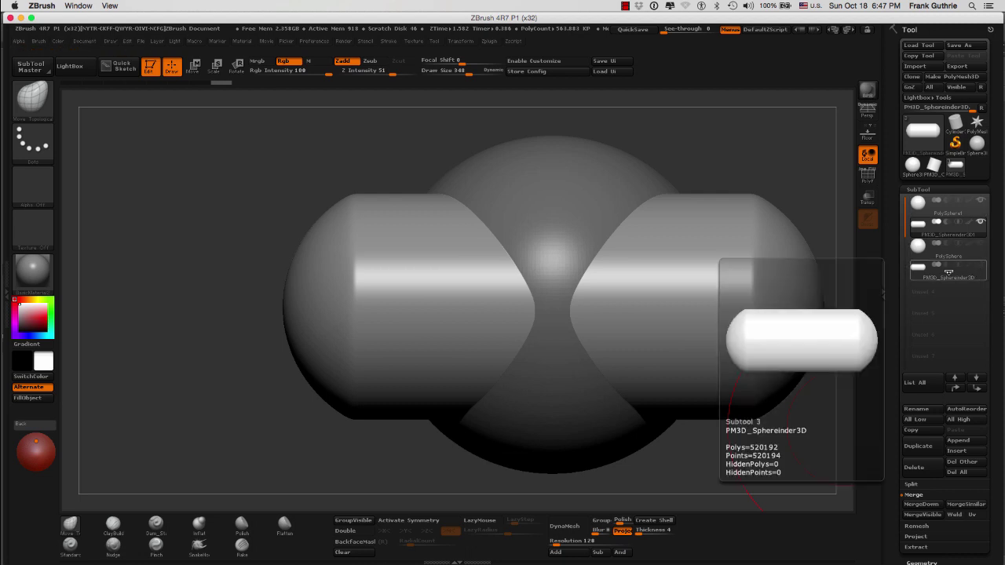
pyautogui.click(940, 211)
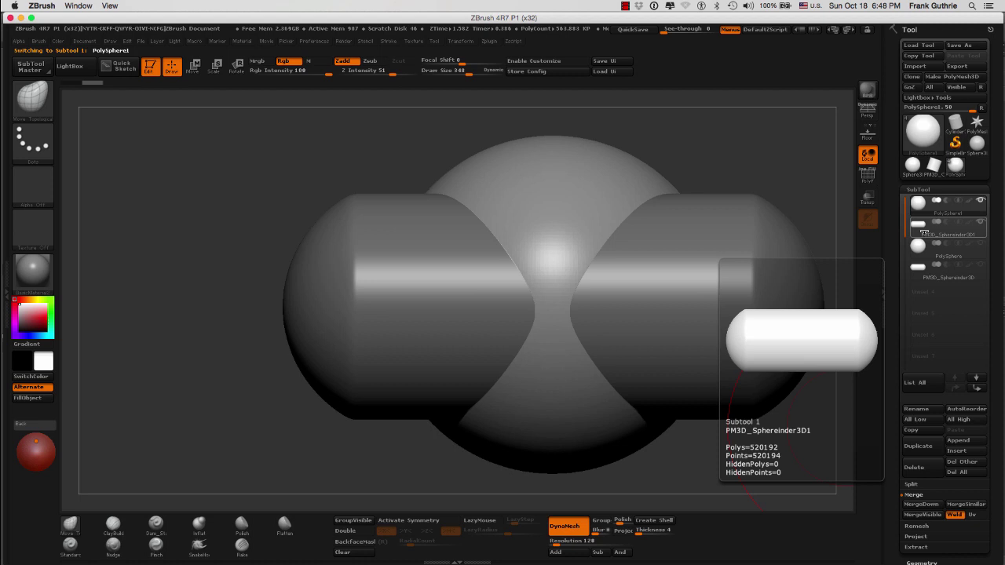
pyautogui.click(920, 505)
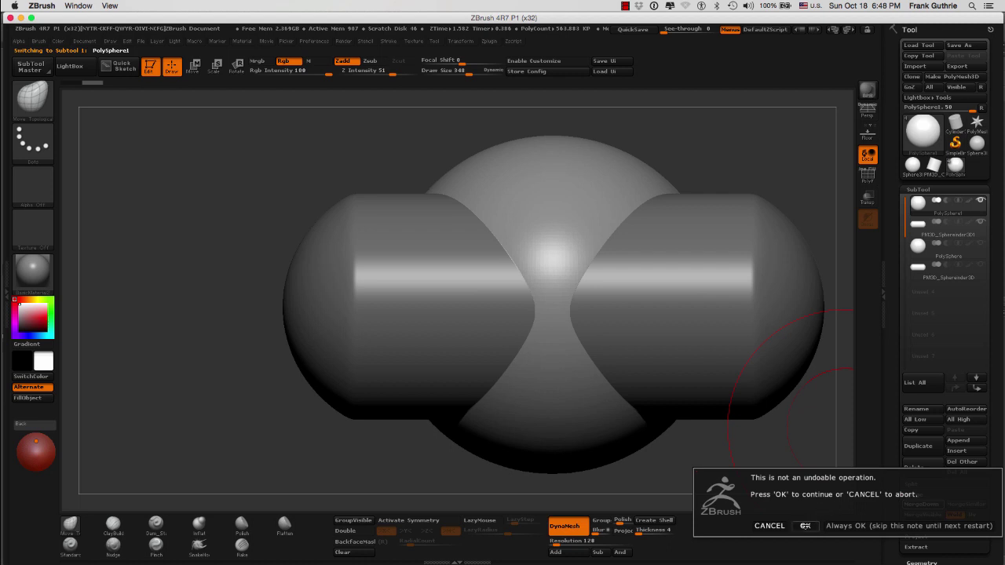
pyautogui.click(805, 526)
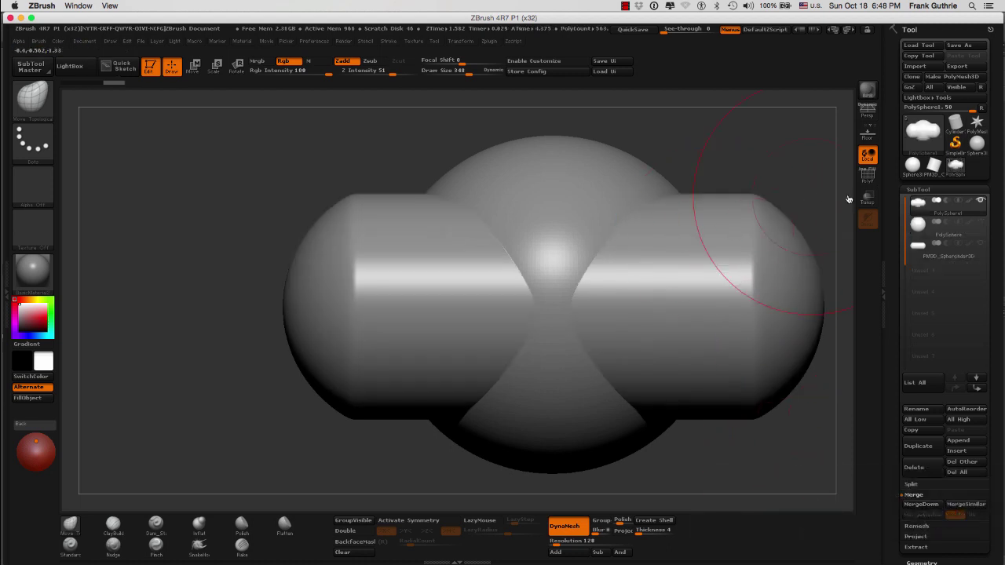
# Step: Try smoothing and pulling the merged mesh where the sphere and capsule cross, with its polyframe shown, and undo the pull
pyautogui.moveTo(758, 162)
pyautogui.mouseDown()
pyautogui.moveTo(796, 164)
pyautogui.moveTo(725, 168)
pyautogui.moveTo(757, 162)
pyautogui.mouseUp()
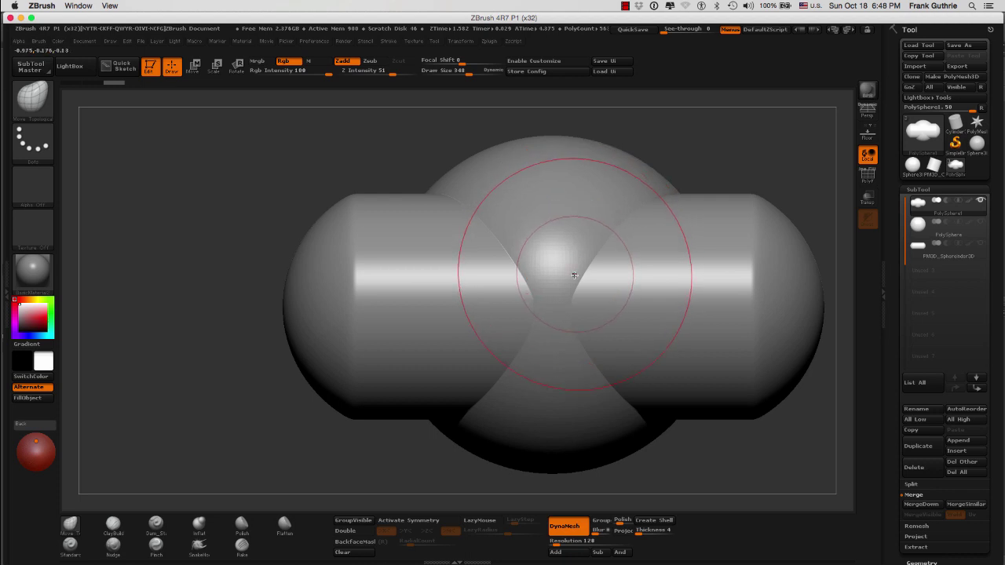
pyautogui.moveTo(574, 275)
pyautogui.mouseDown()
pyautogui.moveTo(523, 260)
pyautogui.moveTo(531, 285)
pyautogui.moveTo(601, 243)
pyautogui.mouseUp()
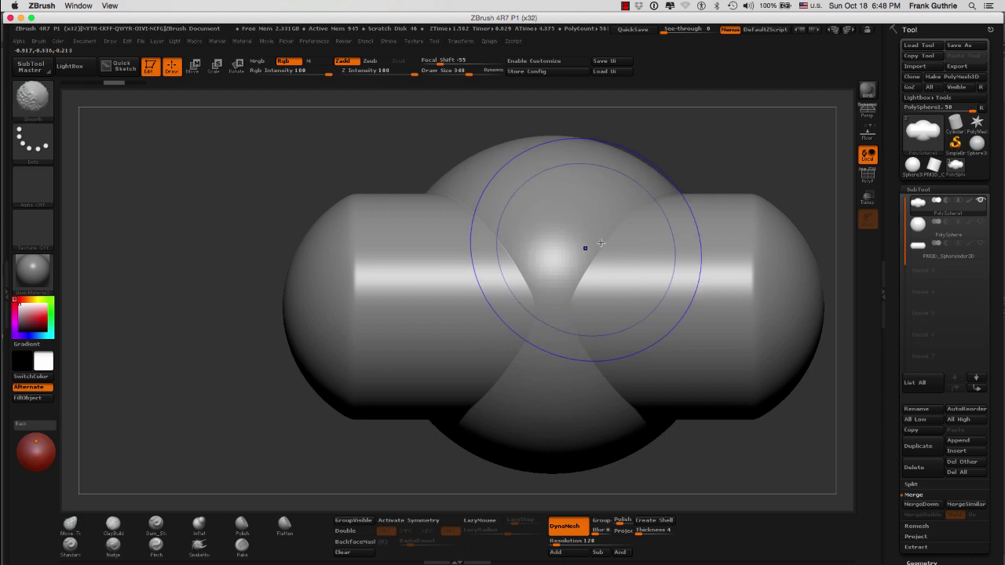
pyautogui.click(868, 174)
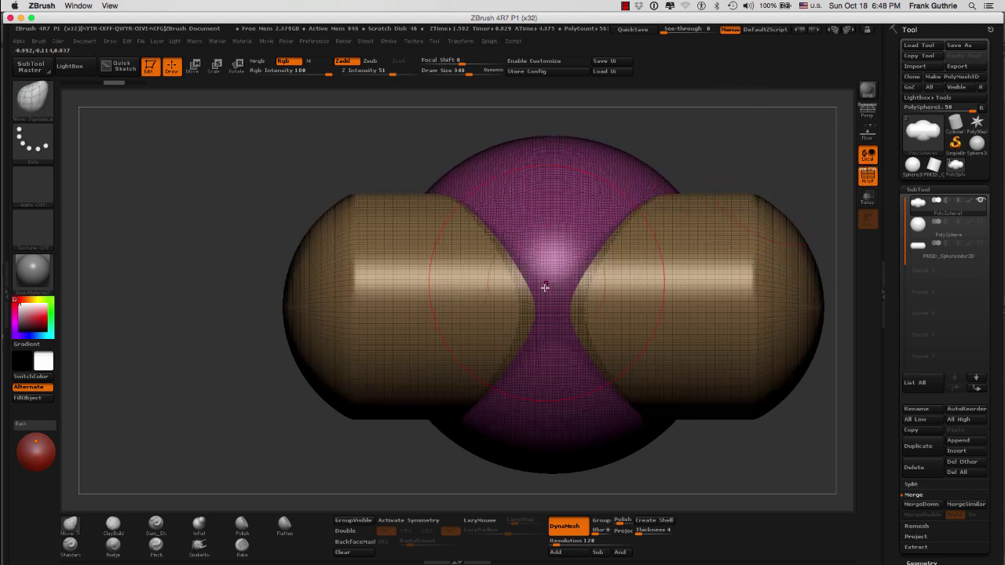
pyautogui.moveTo(545, 288)
pyautogui.mouseDown()
pyautogui.moveTo(524, 277)
pyautogui.moveTo(550, 292)
pyautogui.moveTo(583, 227)
pyautogui.moveTo(533, 233)
pyautogui.moveTo(551, 249)
pyautogui.mouseUp()
pyautogui.hotkey('ctrl', 'z')
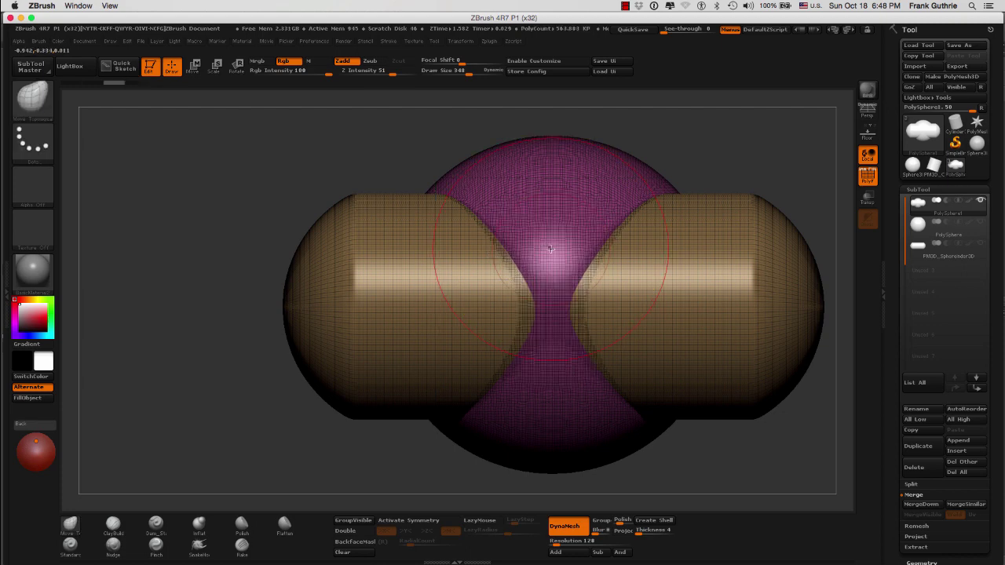
pyautogui.hotkey('shift', 'f')
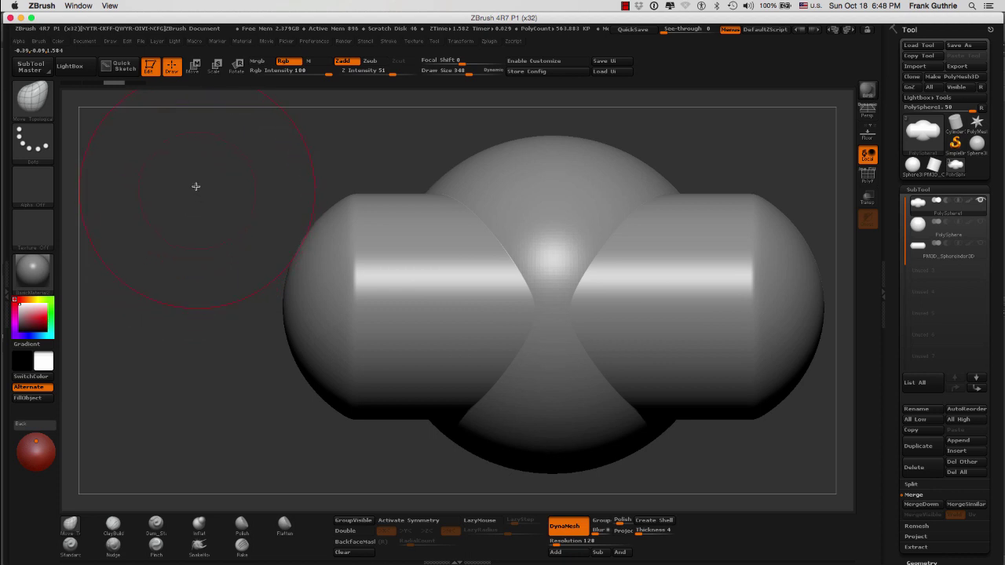
# Step: Remesh the merged sphere and capsule with DynaMesh to fuse them into one continuous surface
pyautogui.keyDown('ctrl'); pyautogui.moveTo(165, 146); pyautogui.dragTo(225, 465); pyautogui.keyUp('ctrl')
# Step: Activate symmetry and smooth the seams all around where the sphere meets the capsule, using a brush draw size of 199
pyautogui.press('s')
pyautogui.moveTo(561, 274); pyautogui.dragTo(553, 274)
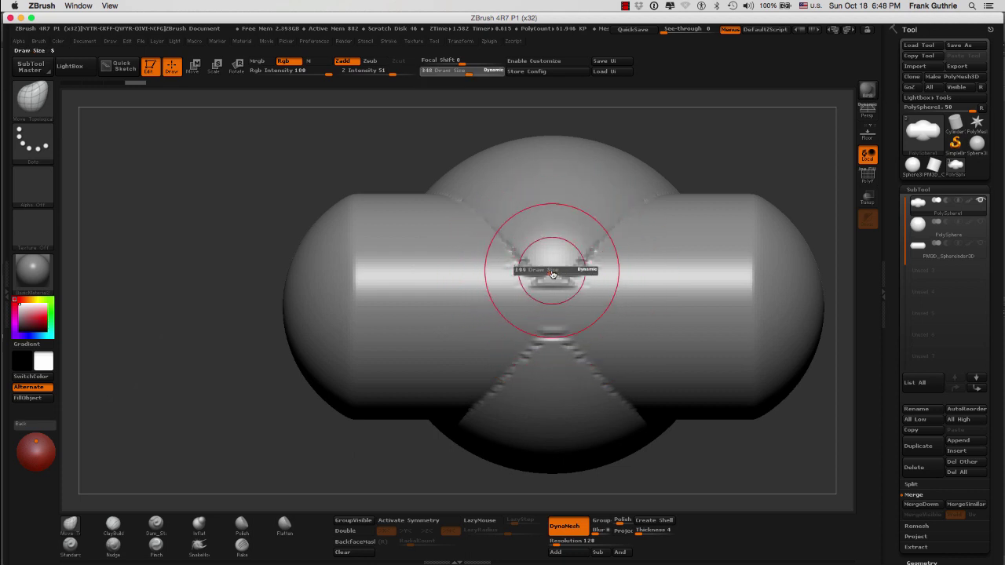
pyautogui.press('x')
pyautogui.press('shift')
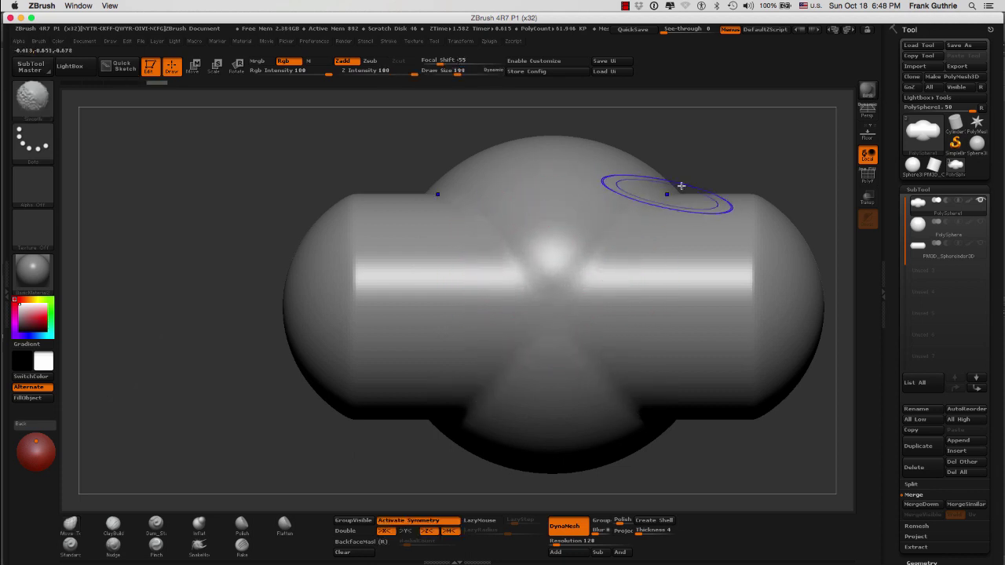
pyautogui.moveTo(702, 175)
pyautogui.mouseDown()
pyautogui.moveTo(713, 164)
pyautogui.moveTo(667, 170)
pyautogui.moveTo(490, 237)
pyautogui.mouseUp()
pyautogui.press('shift')
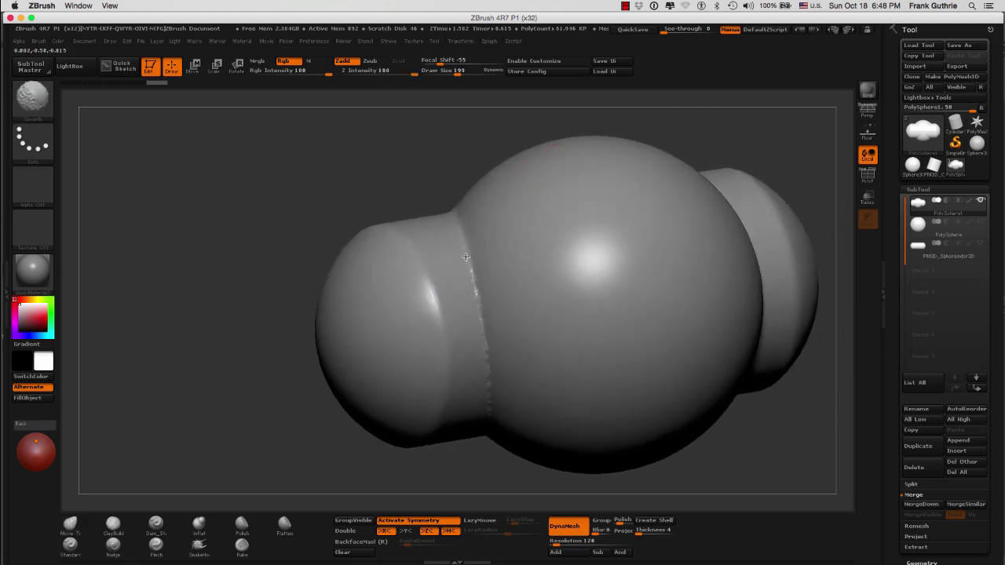
pyautogui.moveTo(464, 459); pyautogui.dragTo(481, 247)
pyautogui.keyDown('shift'); pyautogui.moveTo(496, 171); pyautogui.dragTo(476, 278); pyautogui.keyUp('shift')
pyautogui.moveTo(328, 359)
pyautogui.mouseDown()
pyautogui.moveTo(294, 332)
pyautogui.moveTo(284, 293)
pyautogui.mouseUp()
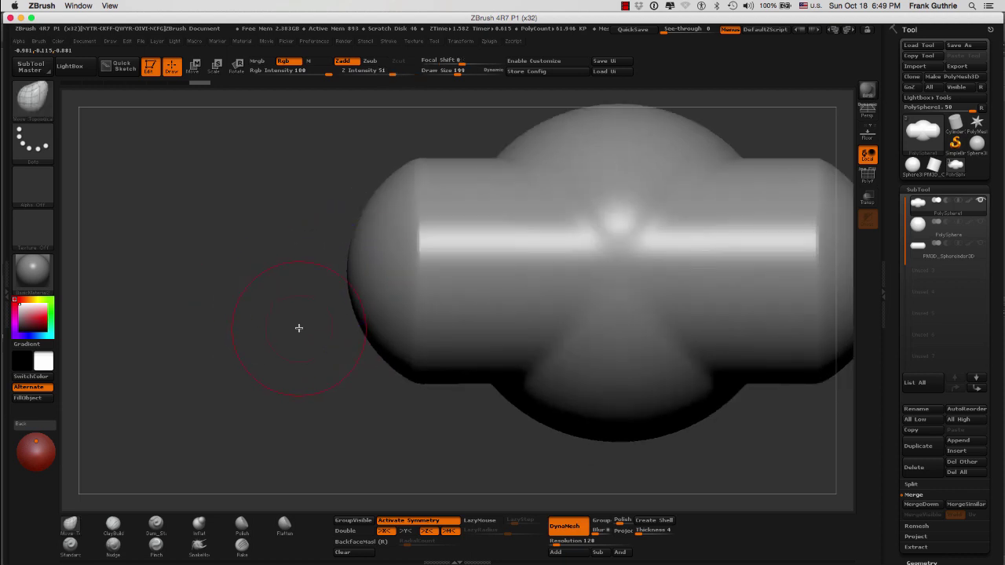
pyautogui.press('f')
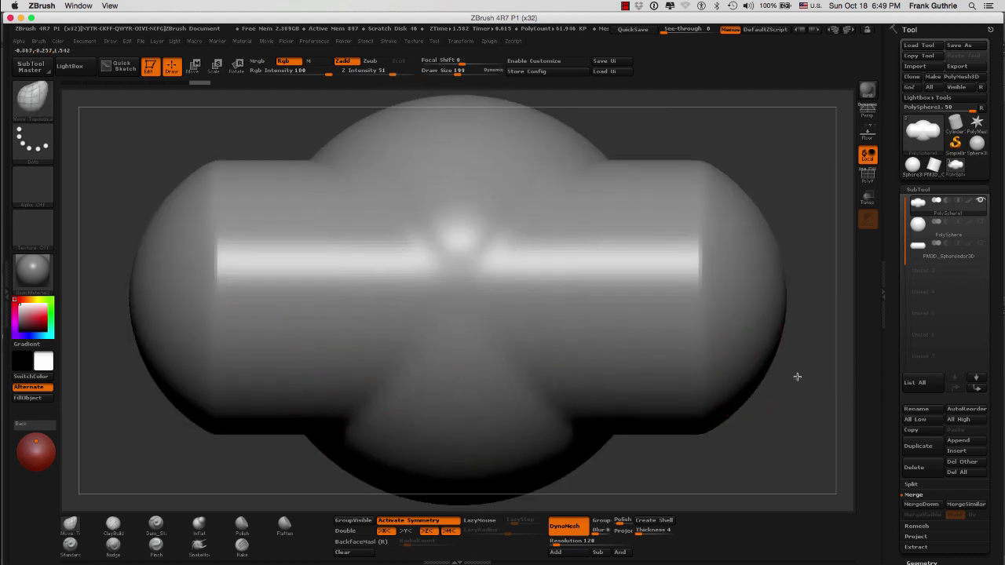
pyautogui.moveTo(785, 378)
pyautogui.keyDown('alt'); pyautogui.mouseDown()
pyautogui.moveTo(763, 377)
pyautogui.moveTo(732, 319)
pyautogui.moveTo(776, 342)
pyautogui.mouseUp(); pyautogui.keyUp('alt')
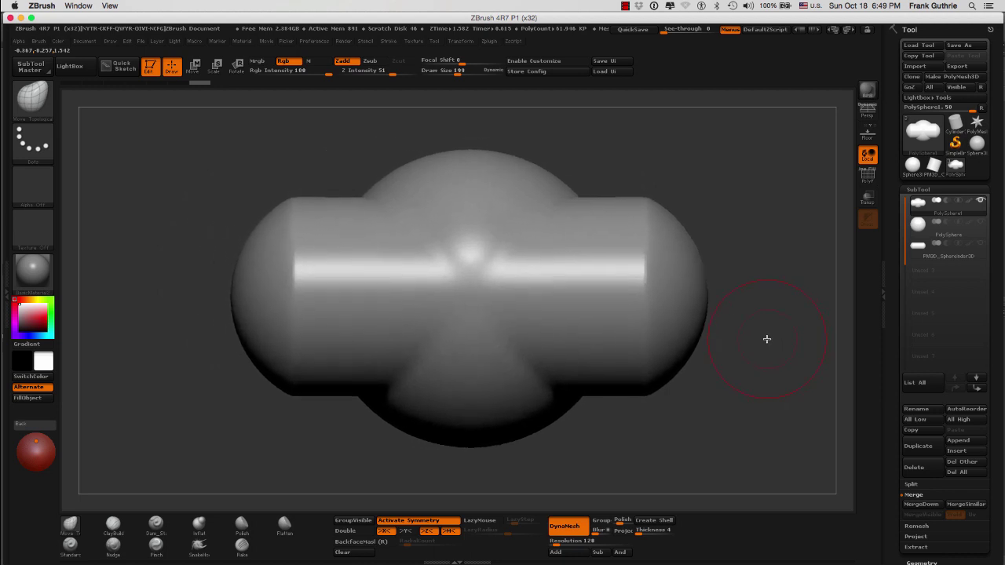